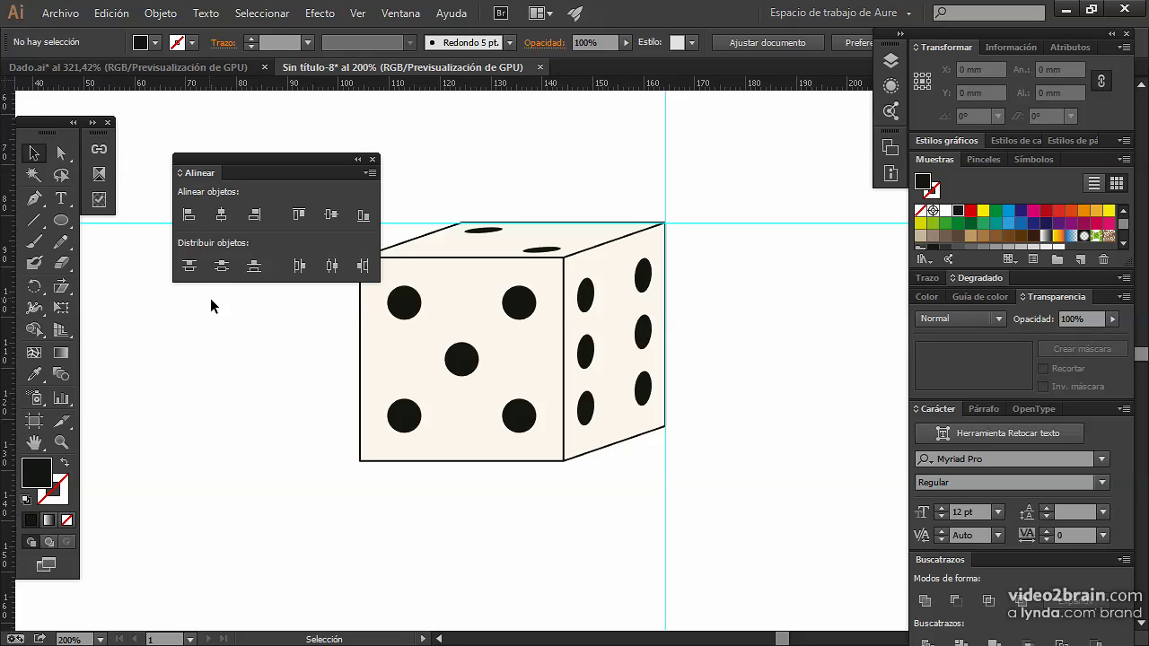
- Create a new document with the default settings and move the Align panel clear of the working area
key("ctrl+n")
key("Return")
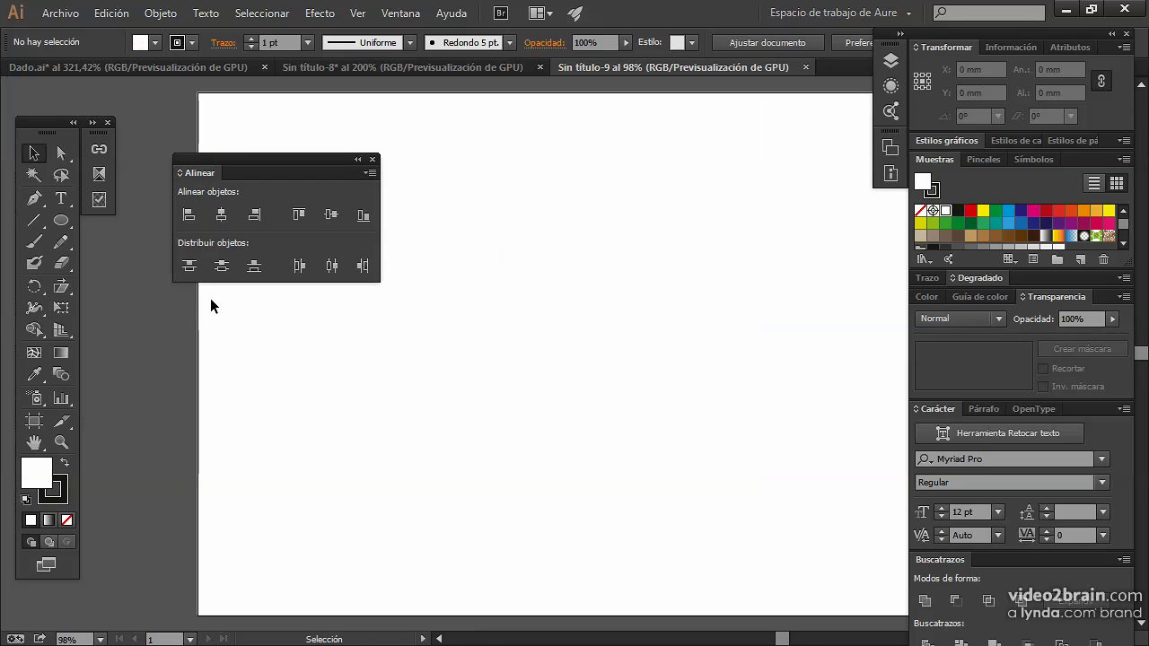
left_click_drag(272, 163, 187, 233)
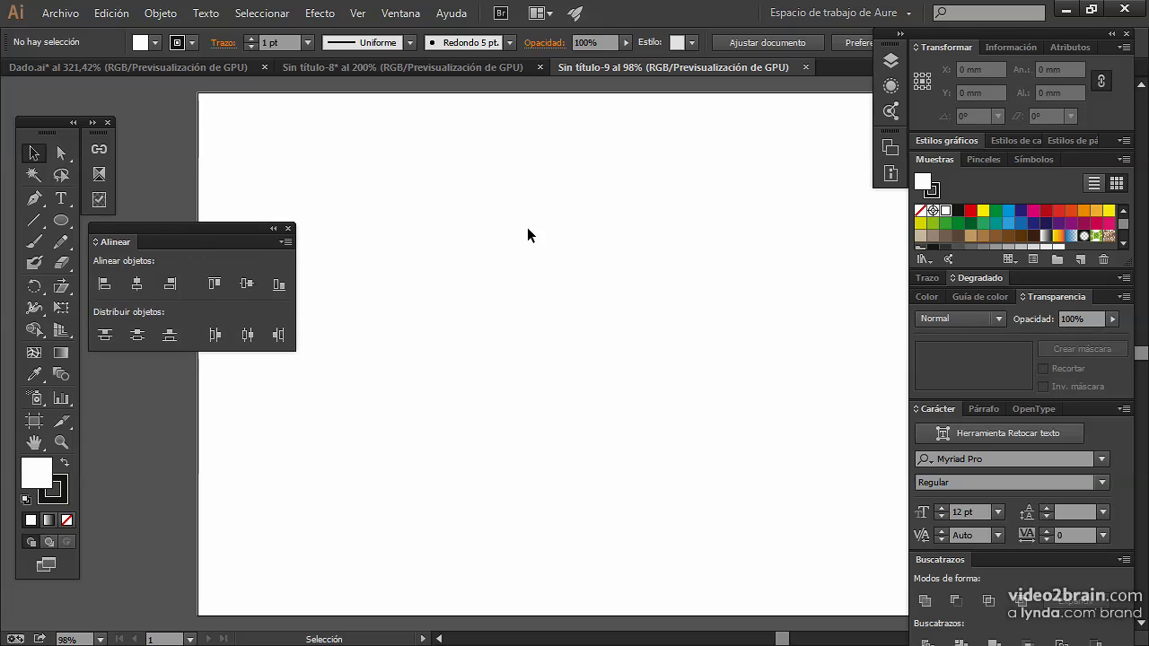
left_click_drag(530, 239, 469, 239)
left_click(61, 220)
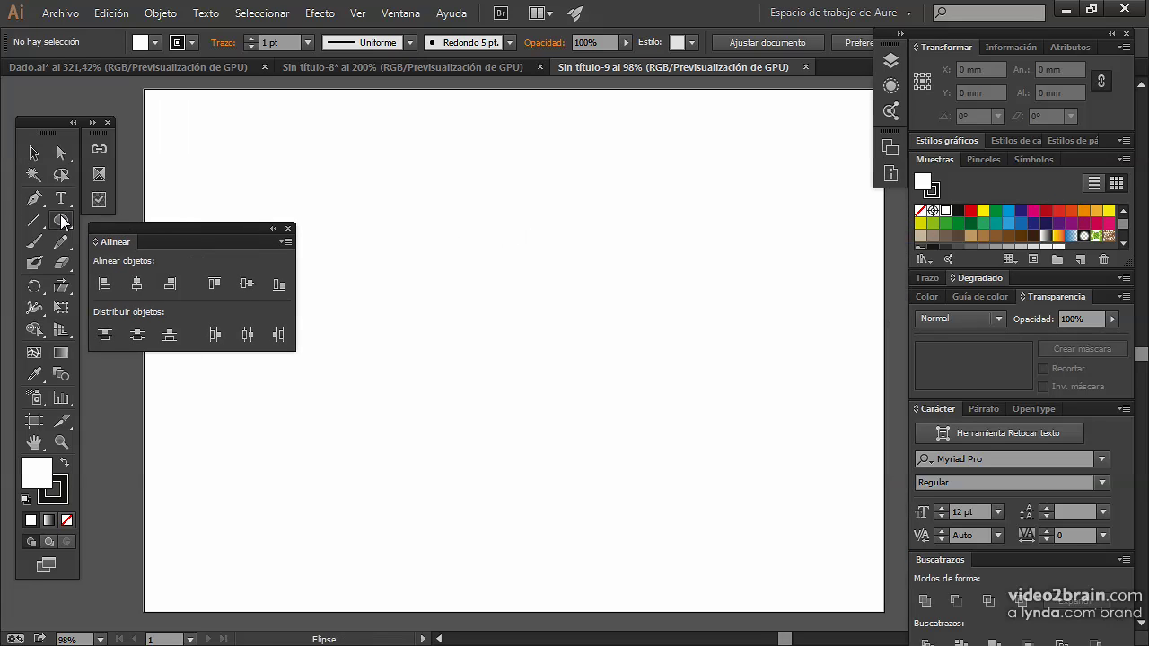
left_click_drag(617, 133, 737, 165)
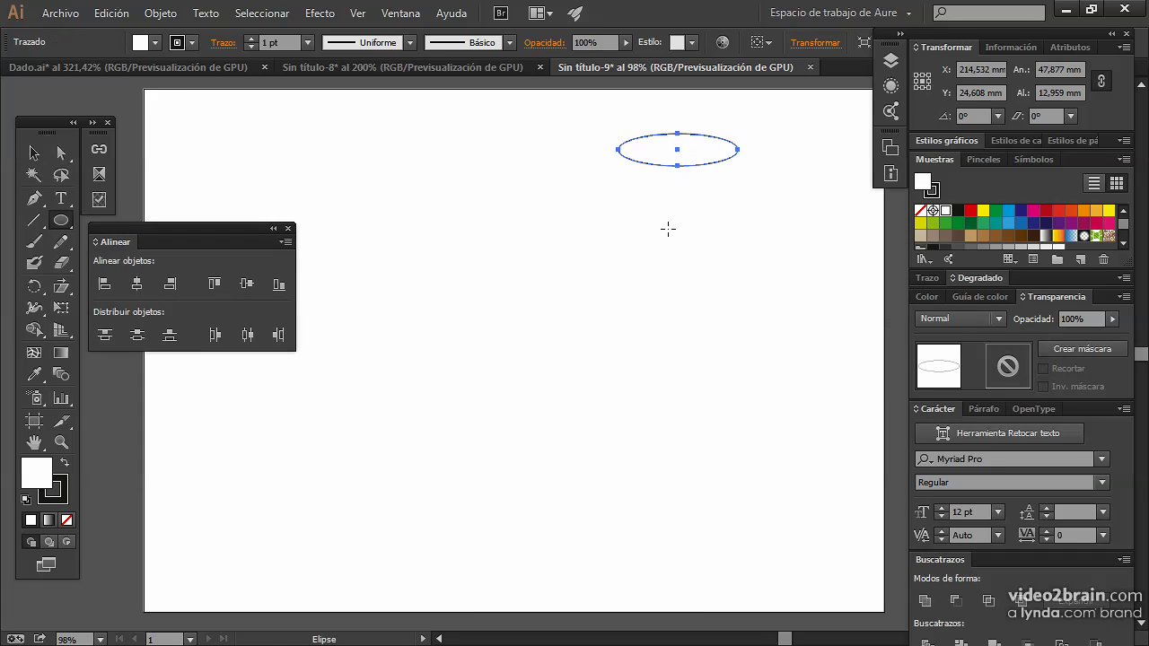
key("Delete")
- Draw five rectangles of different sizes, loosely stacked down the right part of the artboard
left_click(62, 223)
left_click(139, 216)
left_click_drag(646, 129, 793, 165)
left_click_drag(690, 206, 743, 244)
left_click_drag(673, 303, 768, 352)
left_click_drag(608, 460, 667, 571)
left_click_drag(688, 429, 781, 449)
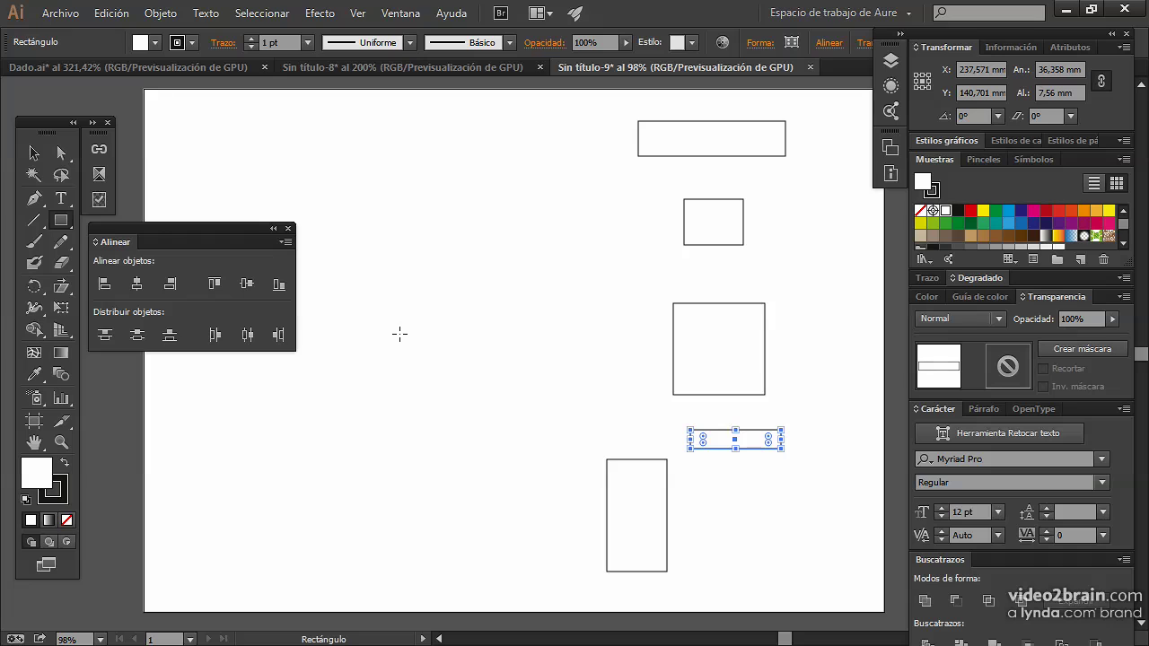
- Select all five rectangles and expand the Align panel to show its spacing and align-to options
left_click(33, 153)
left_click_drag(537, 136, 807, 528)
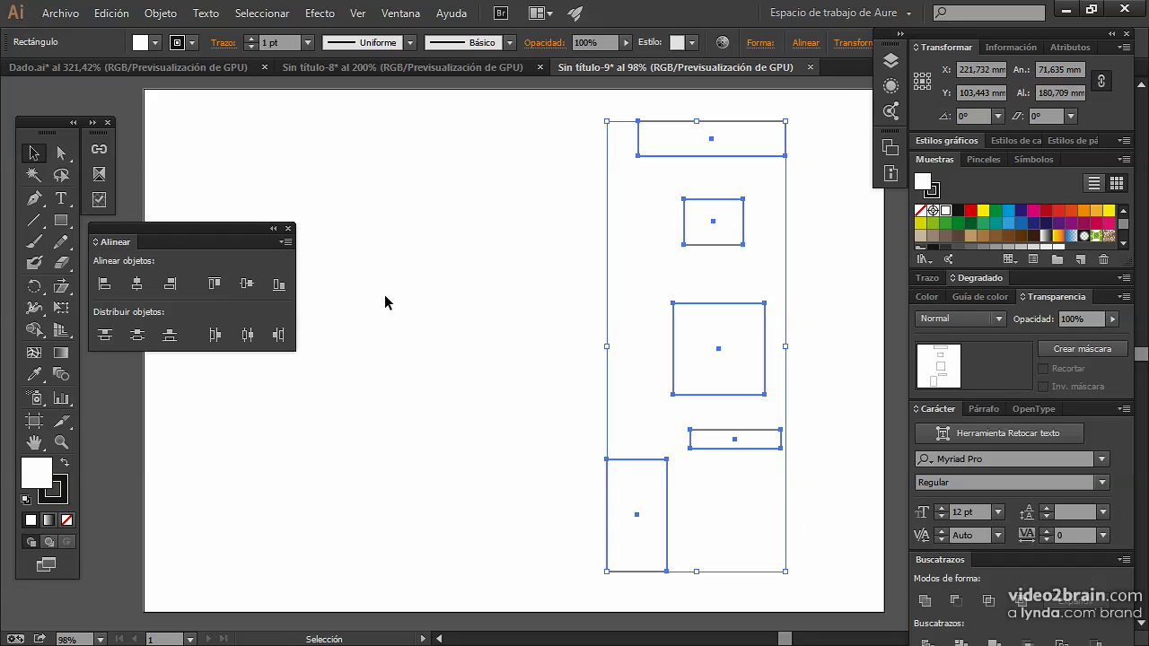
left_click_drag(117, 242, 305, 253)
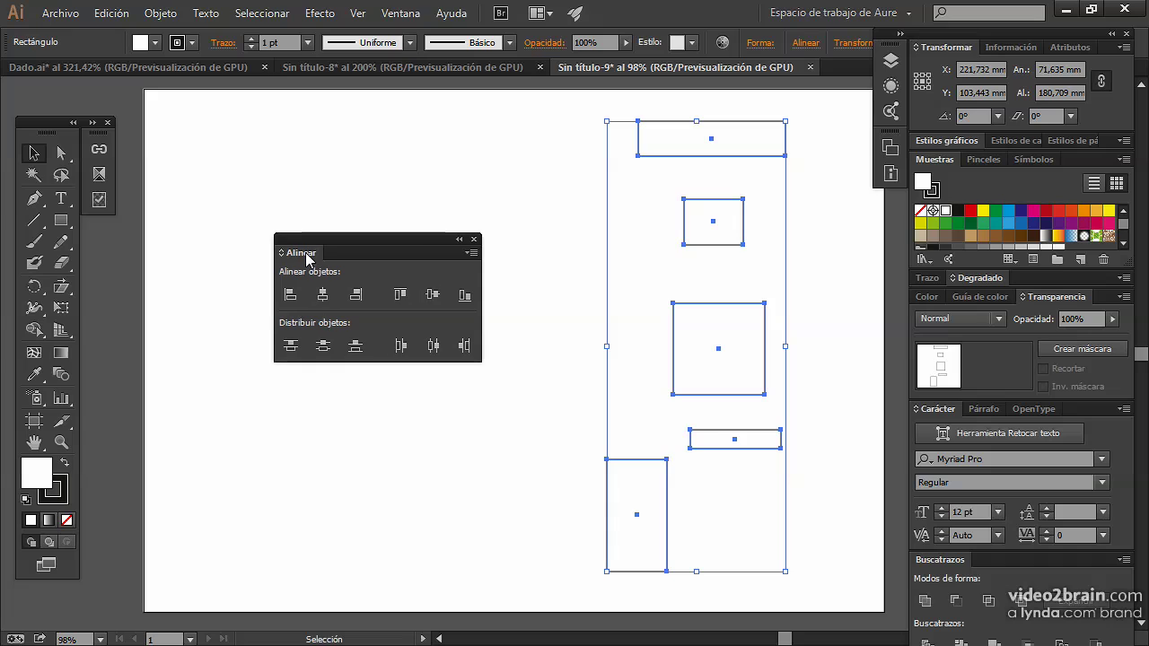
left_click(472, 254)
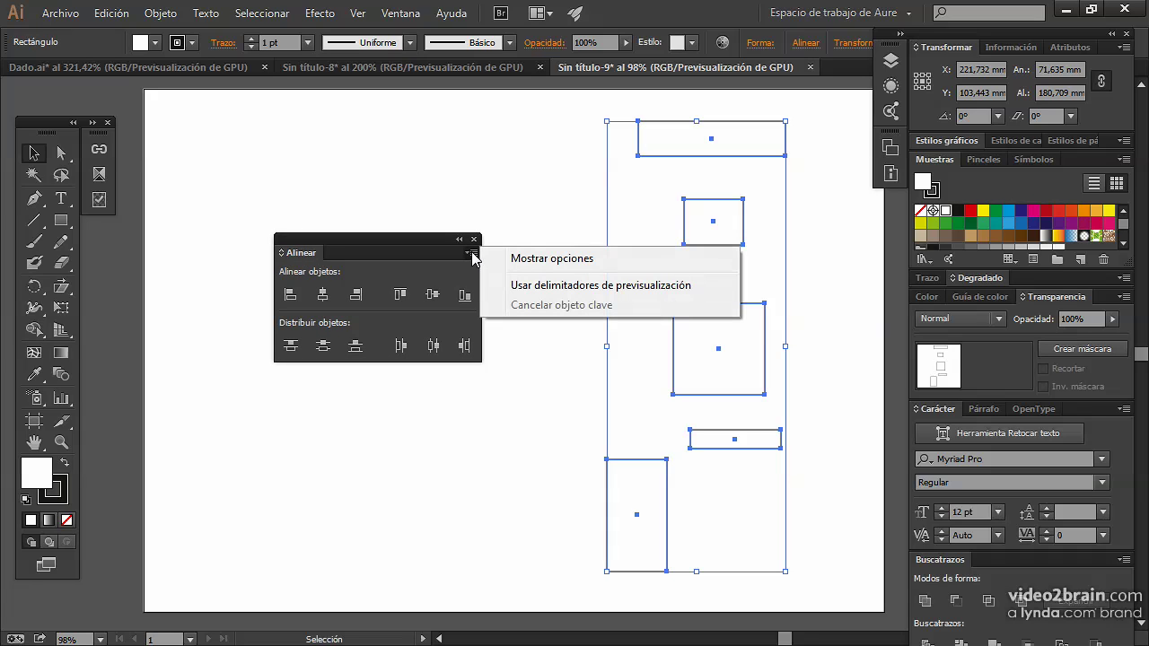
left_click(538, 260)
left_click(472, 255)
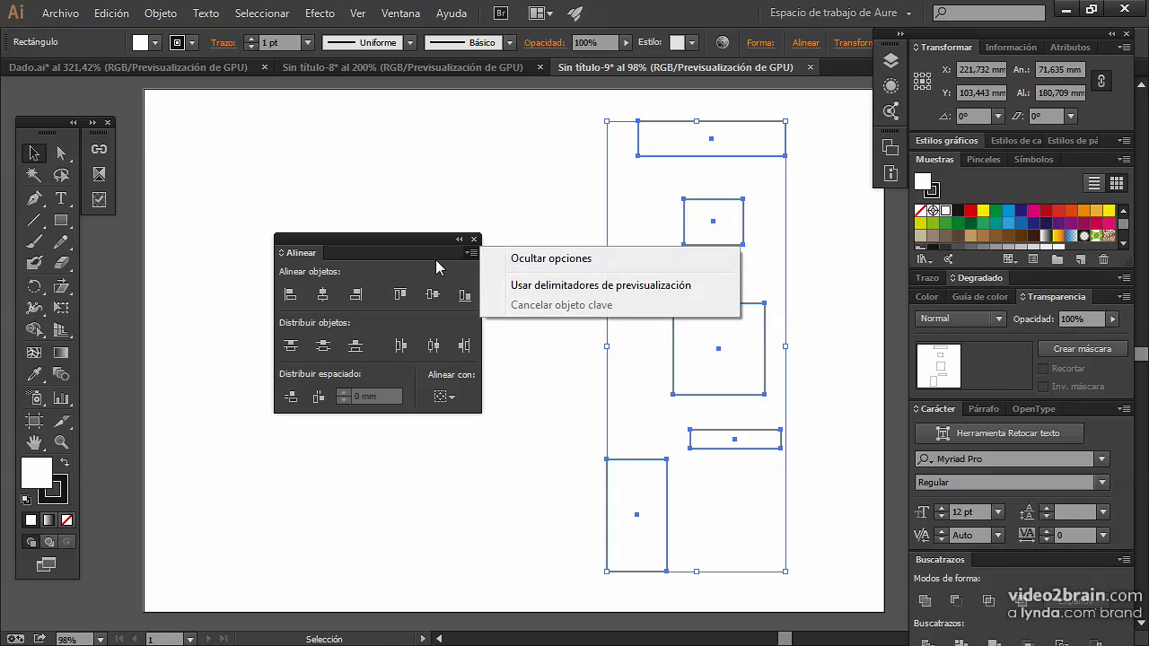
left_click(435, 259)
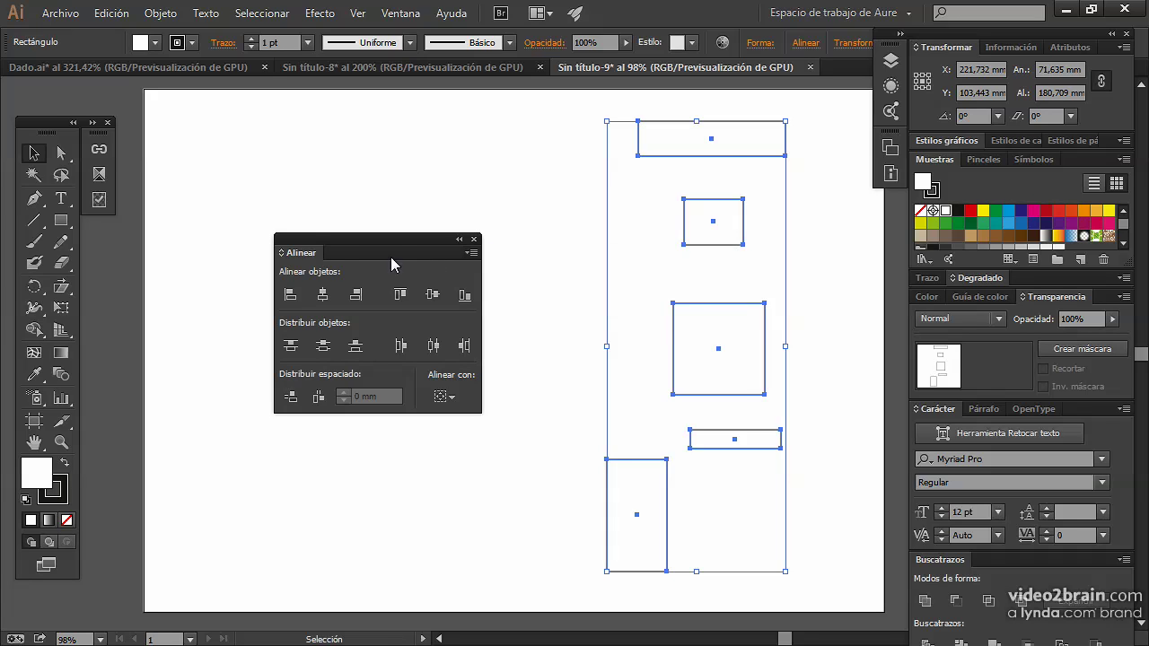
- Cycle the Align panel through its collapsed and expanded views, ending with all options shown
left_click(310, 259)
left_click(308, 257)
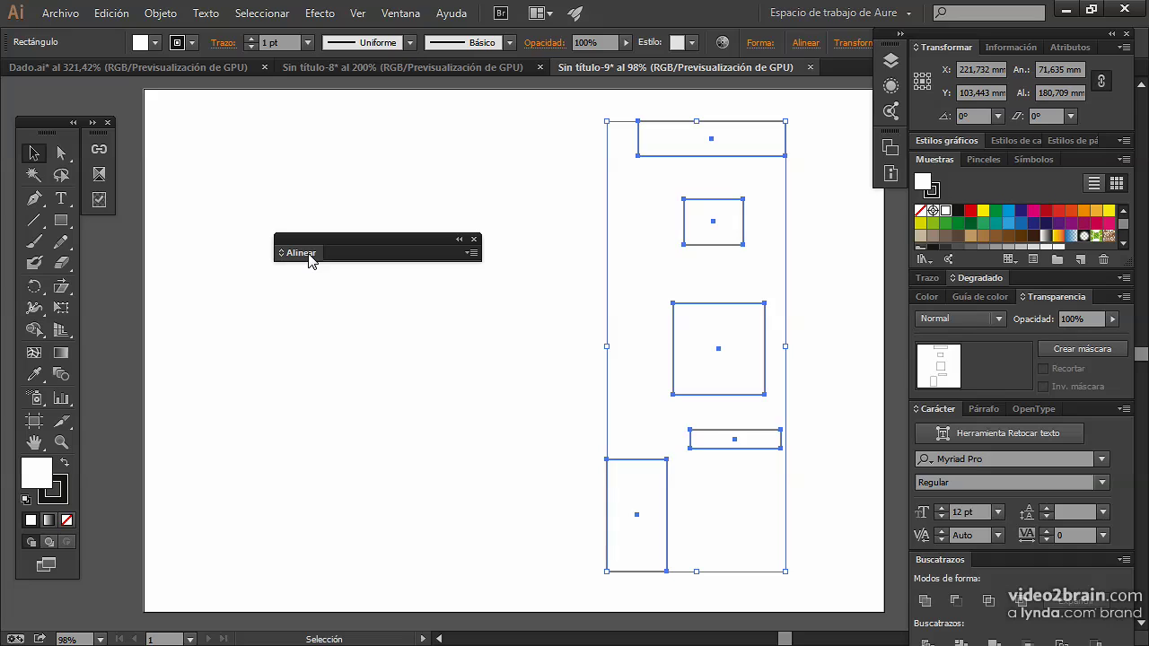
left_click(309, 256)
left_click(309, 257)
left_click(308, 257)
left_click(309, 257)
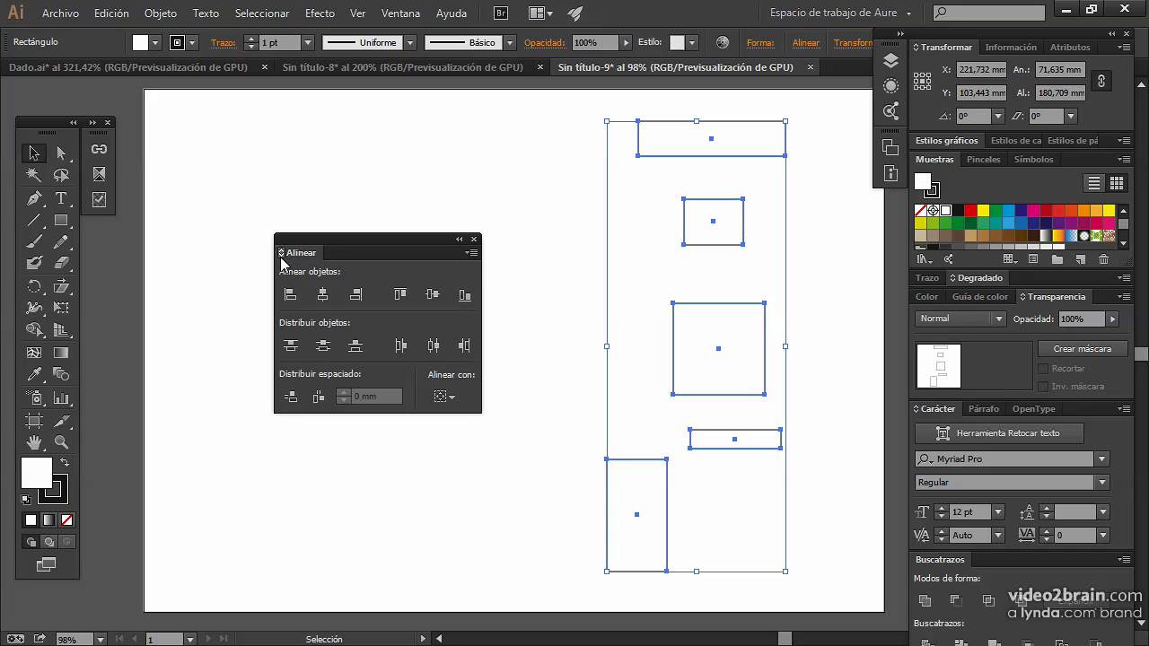
left_click(281, 257)
left_click(281, 258)
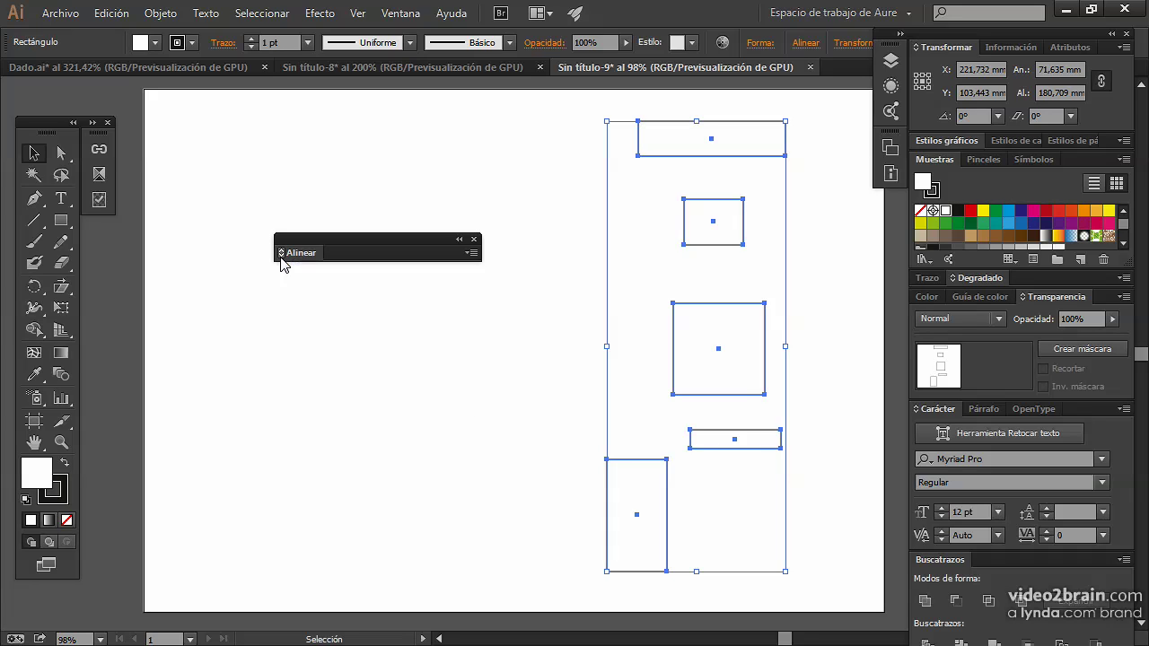
left_click(281, 258)
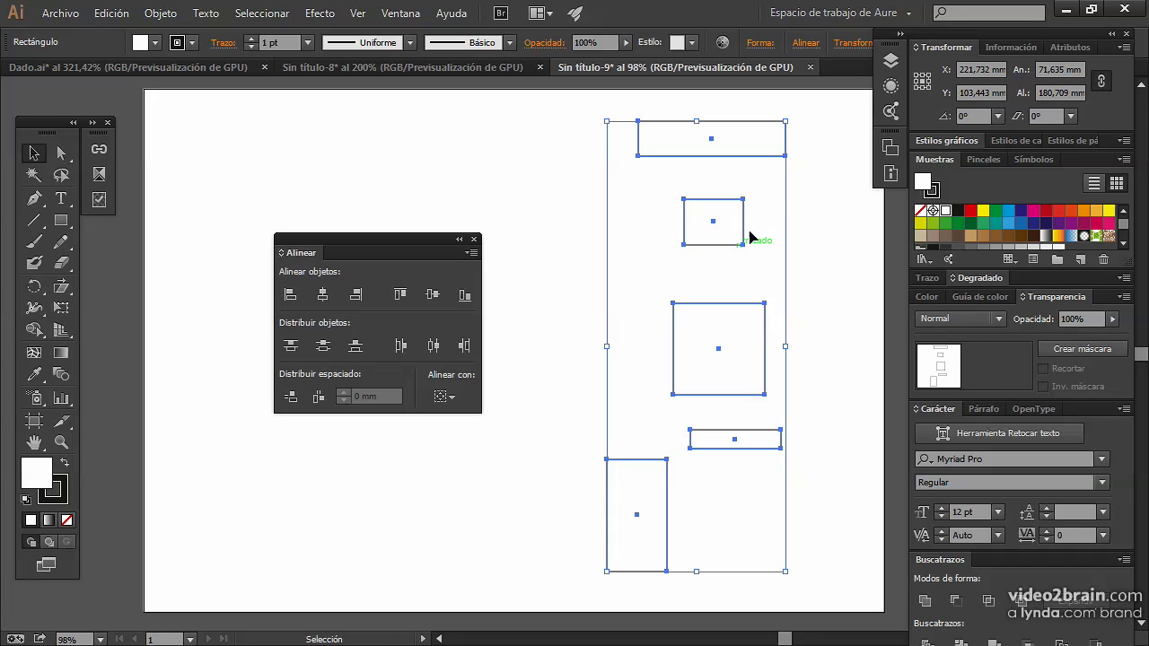
- Try aligning the five rectangles by their left edges, and undo the alignment
left_click(289, 295)
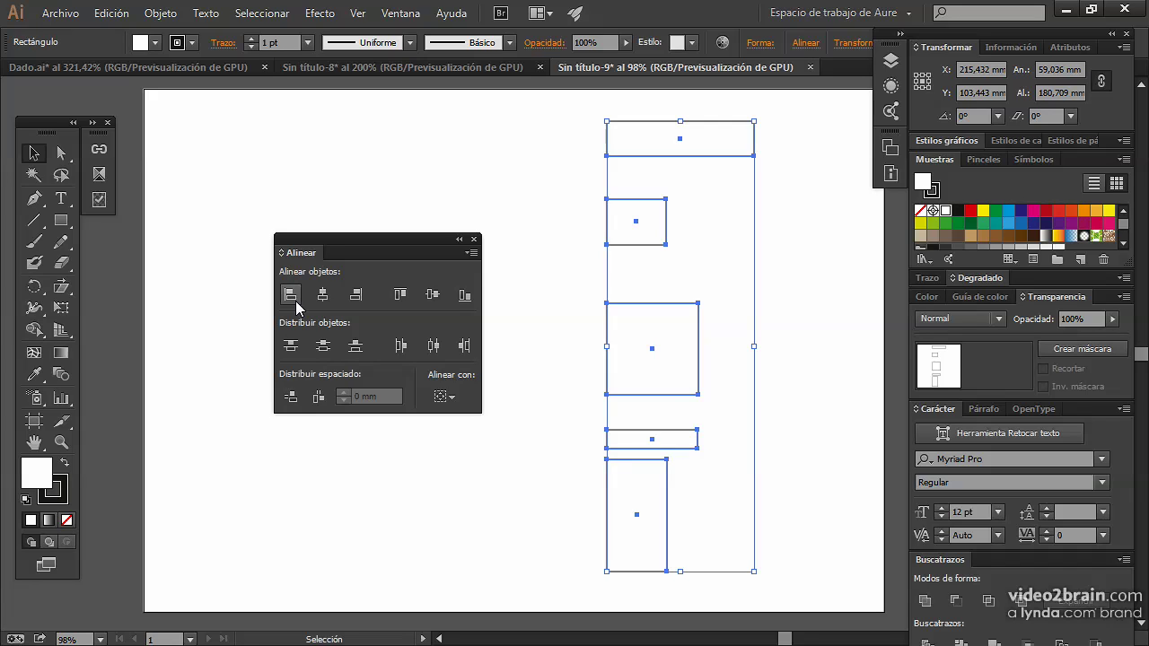
key("ctrl+z")
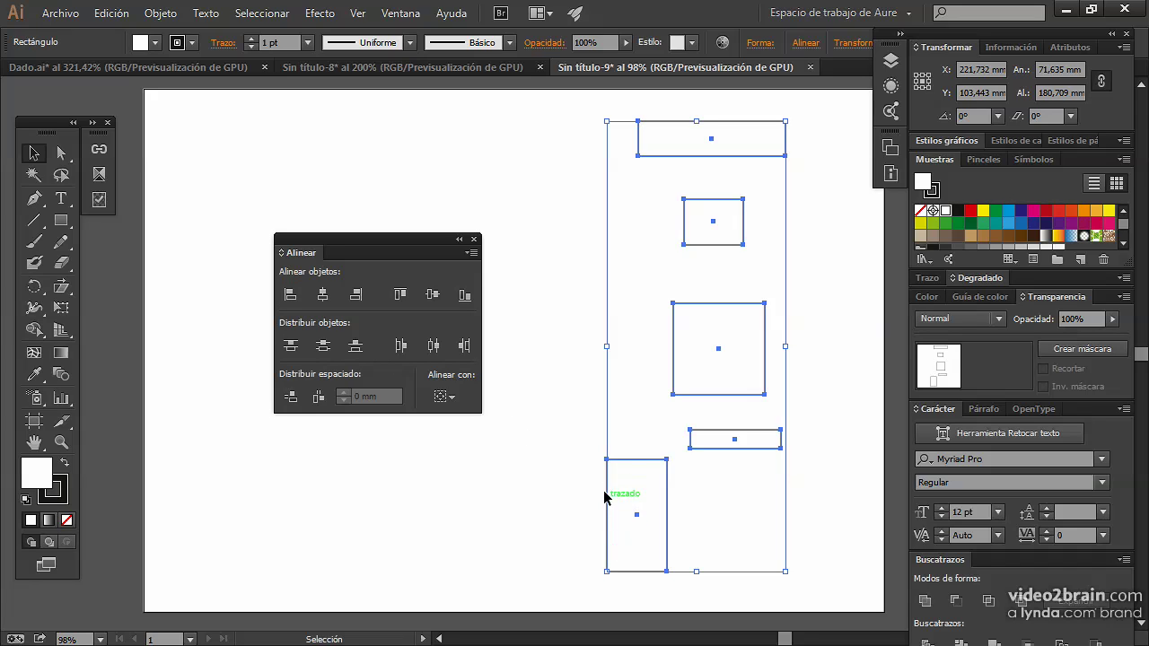
left_click(292, 299)
- Try aligning the rectangles by their right edges and by their horizontal centres, undoing each alignment
left_click(353, 298)
left_click(357, 296)
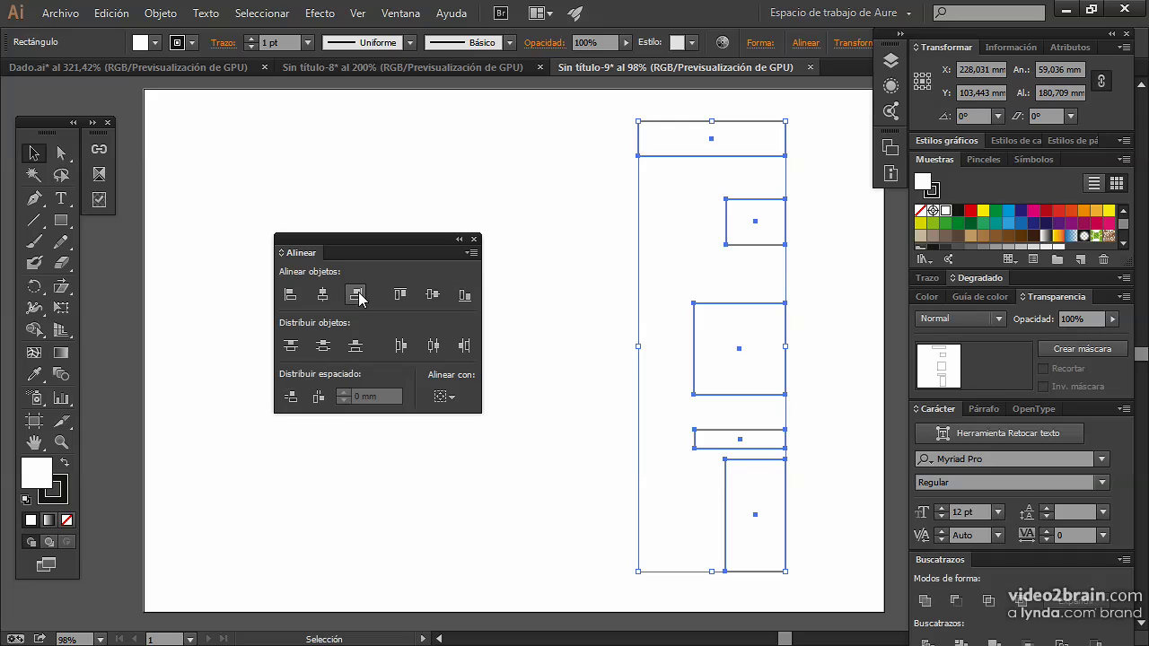
key("ctrl+z")
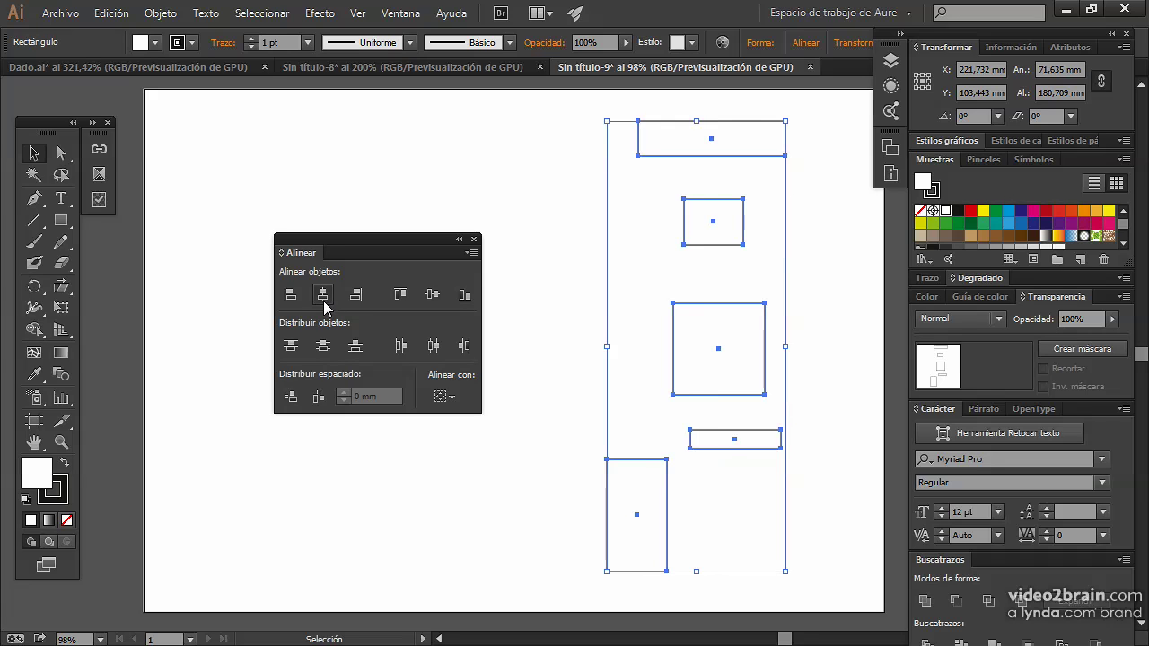
left_click(323, 301)
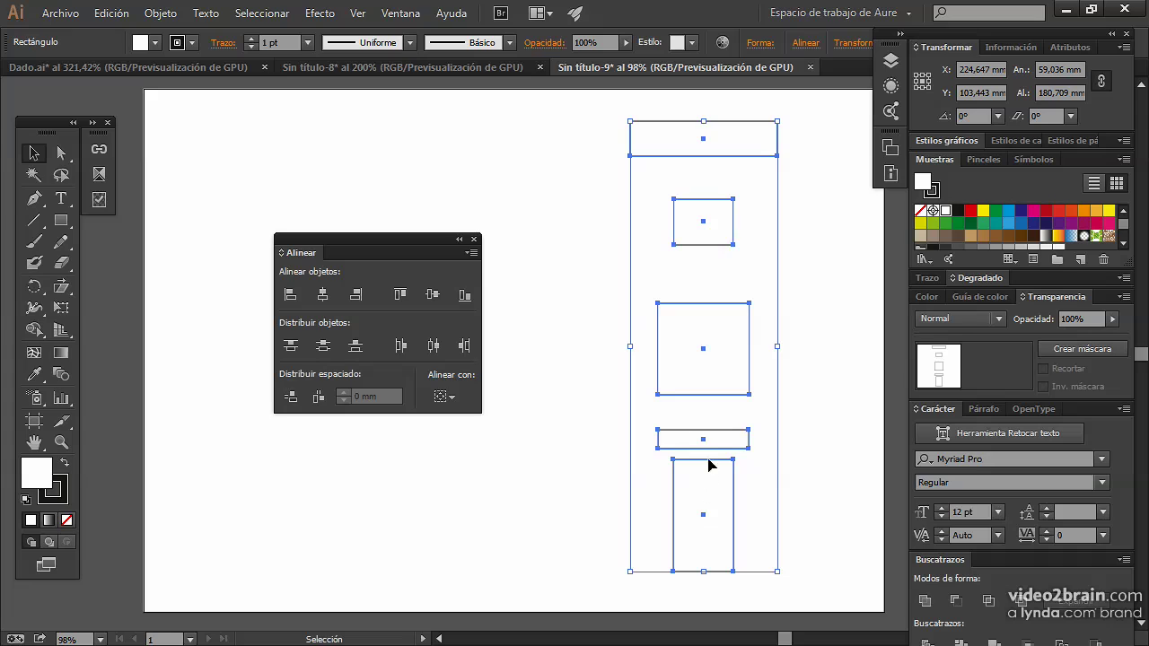
key("ctrl+z")
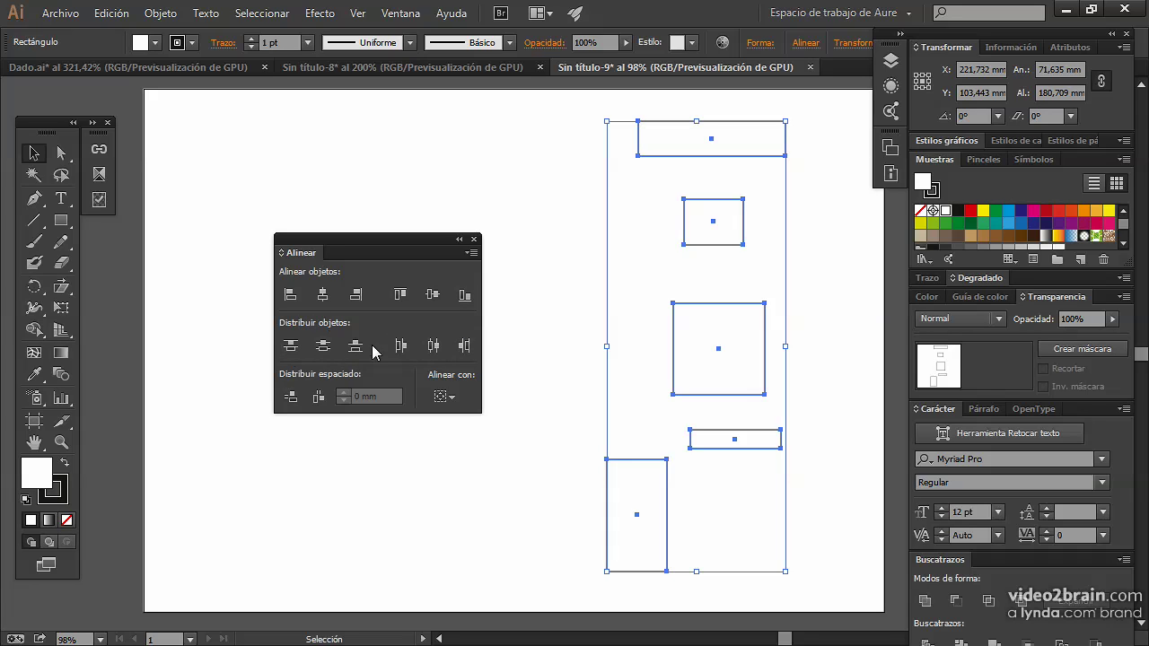
- Distribute the rectangles vertically by their top edges, and mark those edges with horizontal guides from the rulers
left_click(291, 346)
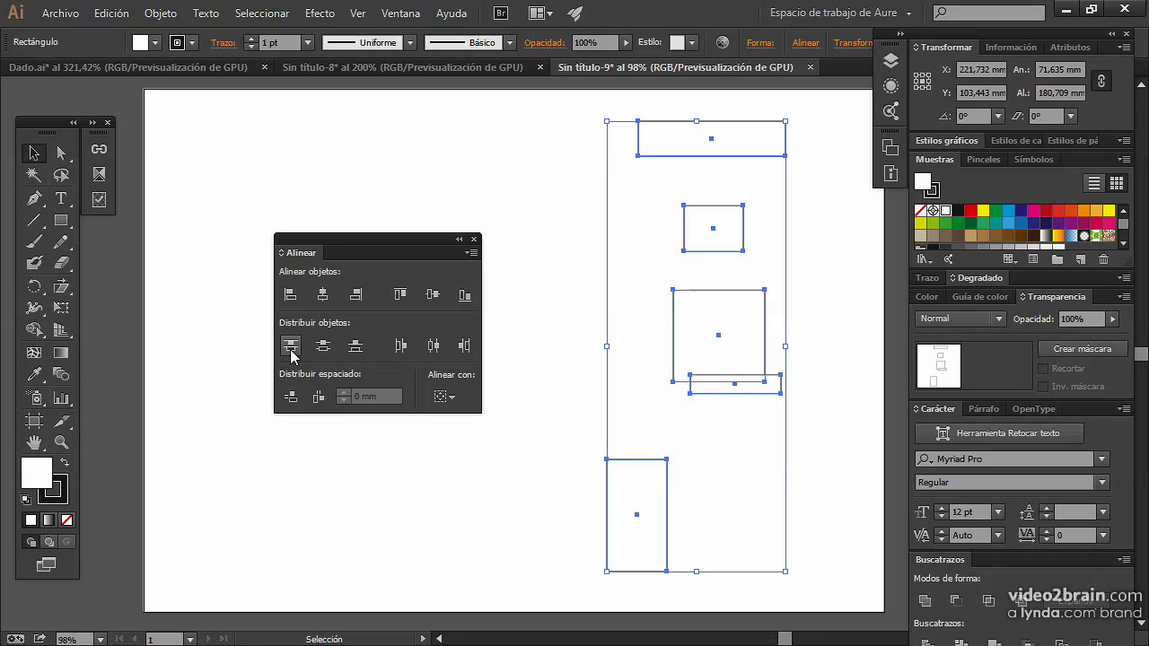
key("ctrl+r")
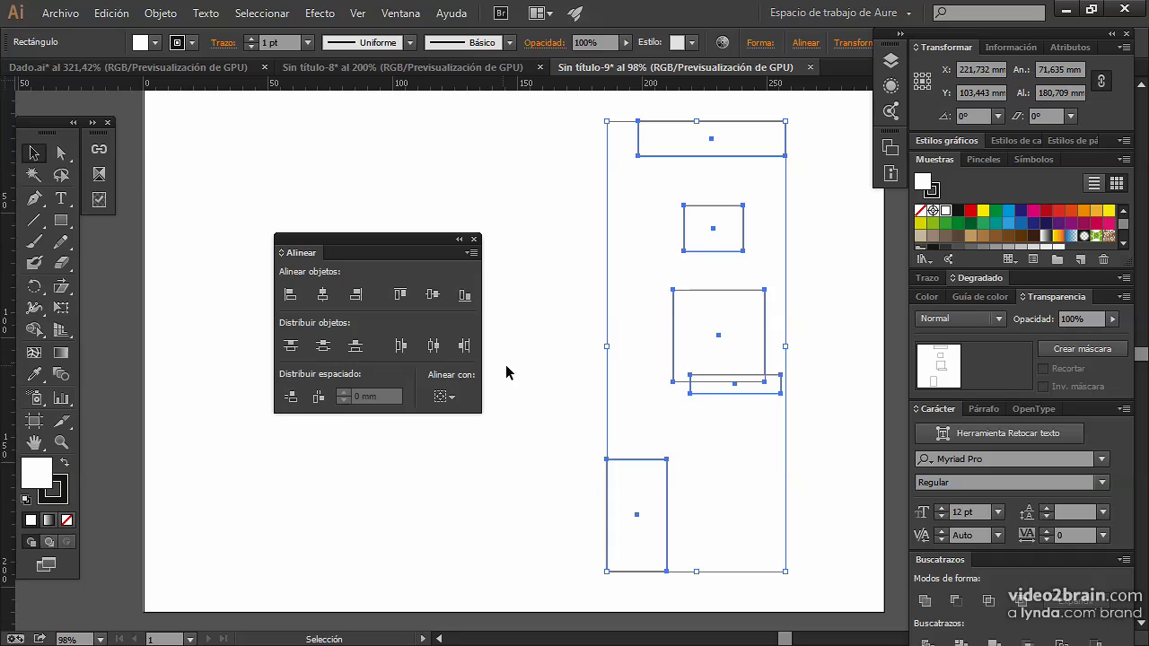
left_click_drag(687, 85, 689, 207)
left_click_drag(631, 84, 675, 290)
left_click_drag(607, 83, 696, 374)
left_click_drag(555, 85, 607, 459)
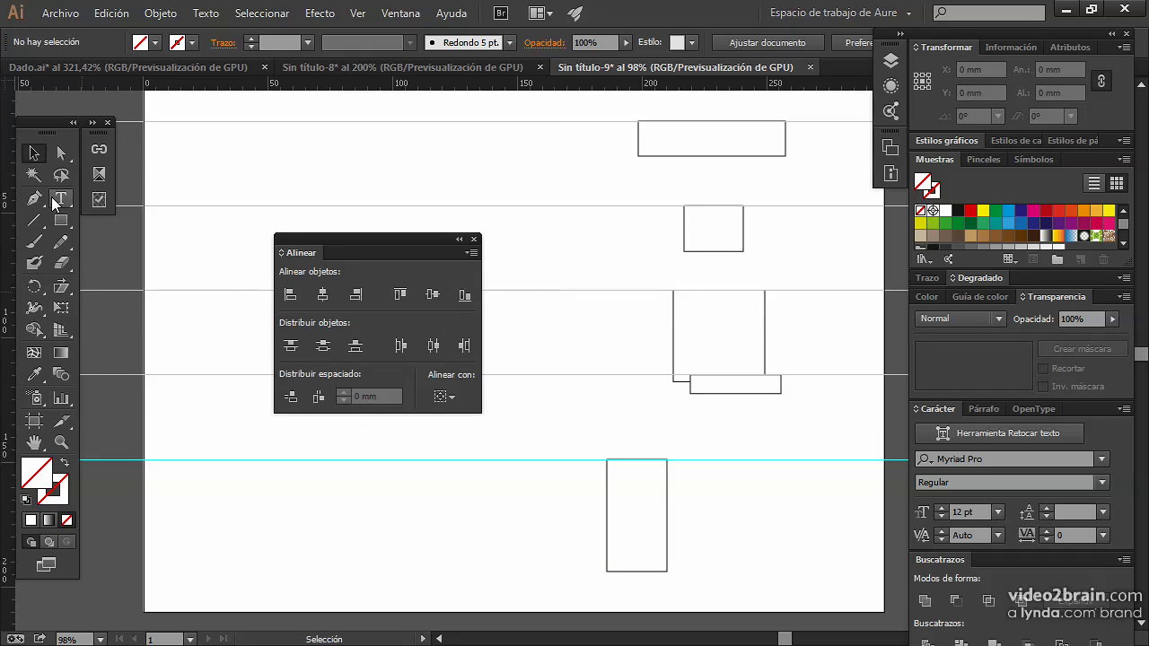
- Draw a comparison rectangle about 18 × 34 mm between the upper two guides and move it between the lowest two
left_click(60, 219)
mouse_move(223, 121)
left_mouse_down()
mouse_move(269, 185)
mouse_move(270, 205)
left_mouse_up()
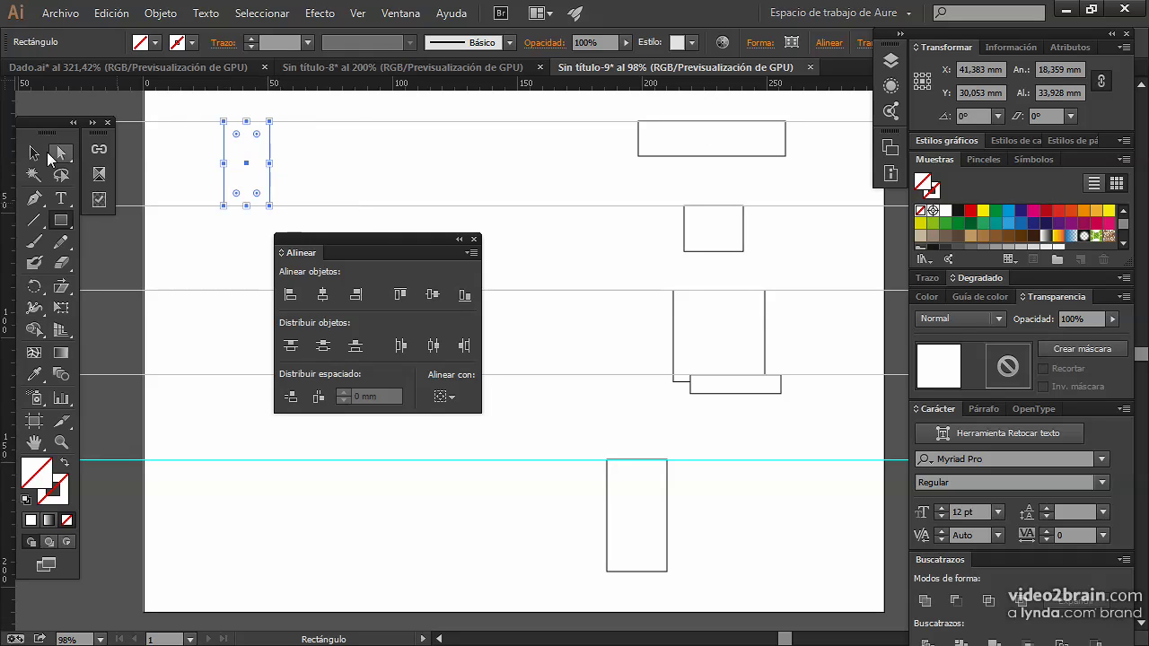
left_click(33, 153)
left_click_drag(247, 169, 213, 426)
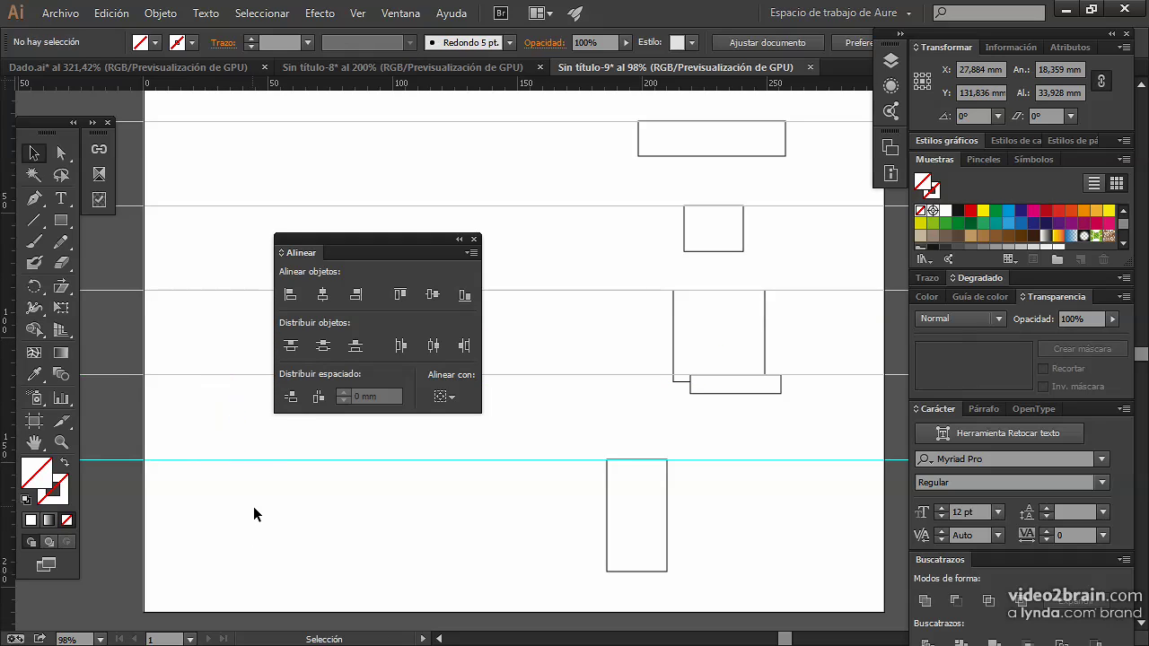
left_click_drag(159, 404, 265, 437)
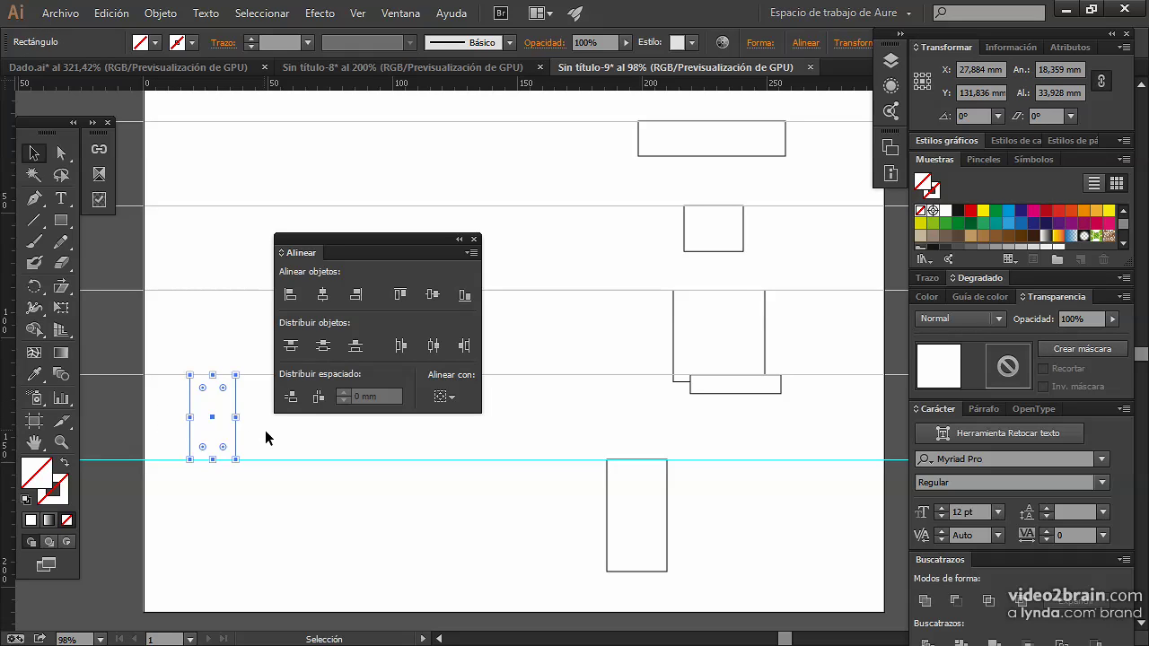
- Remove the comparison rectangle and all guides, leaving the five original rectangles selected
left_click(266, 436)
left_click_drag(493, 104, 779, 118)
key("Delete")
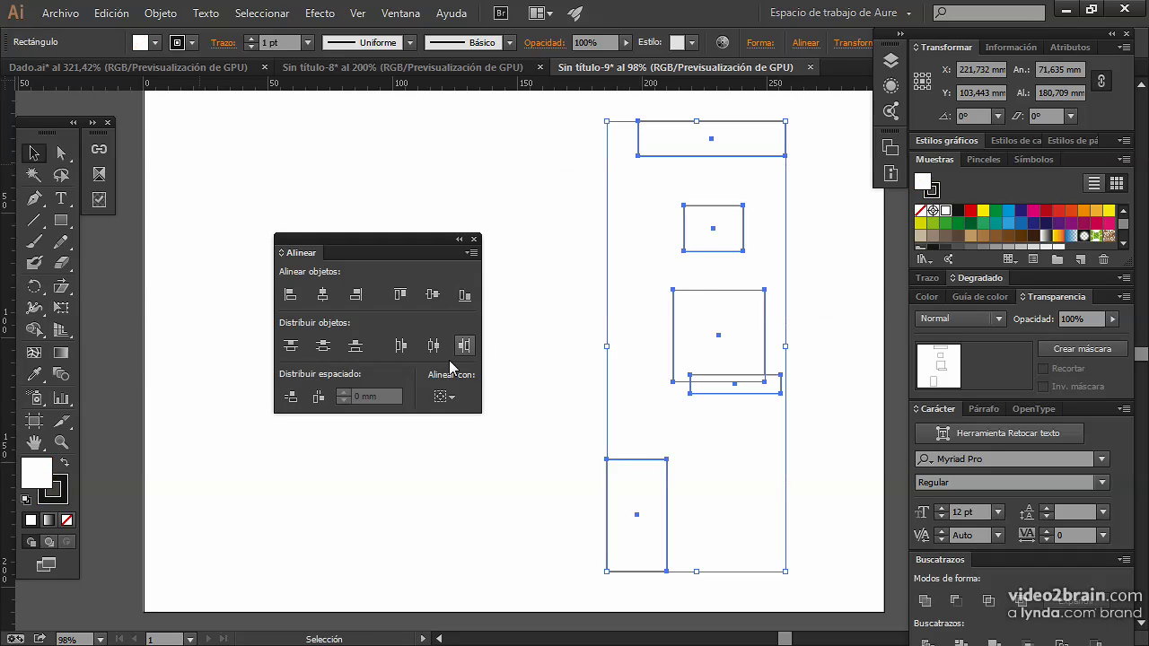
- Distribute the five rectangles by their bottom edges, and left-align them with equal vertical spacing
left_click(356, 348)
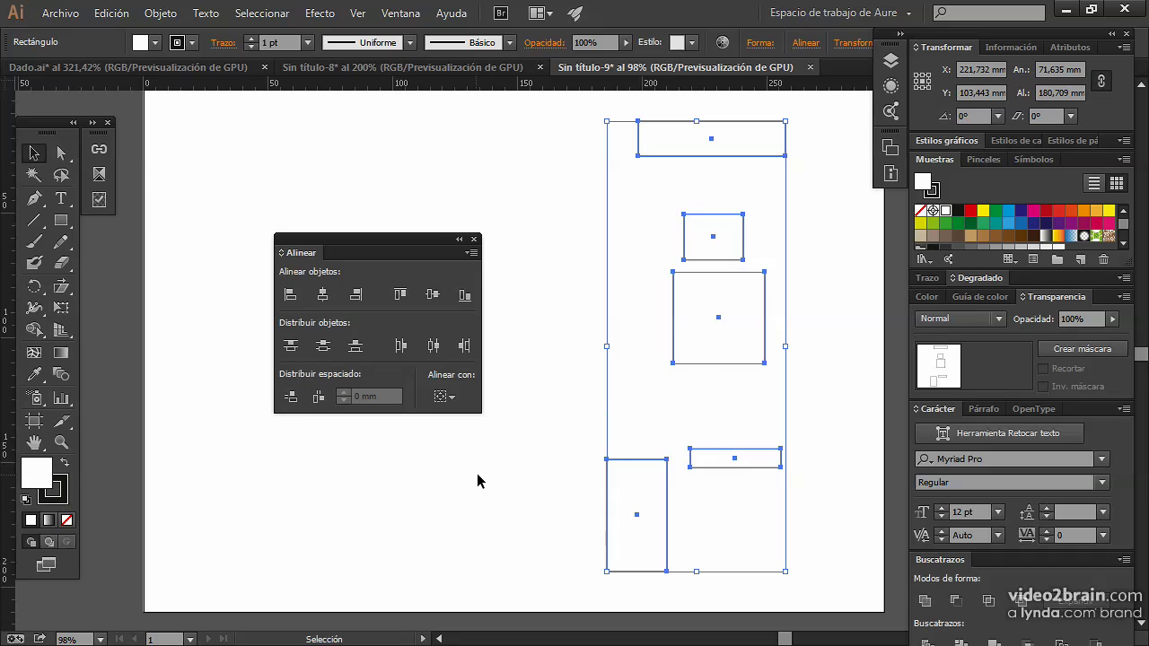
left_click(292, 299)
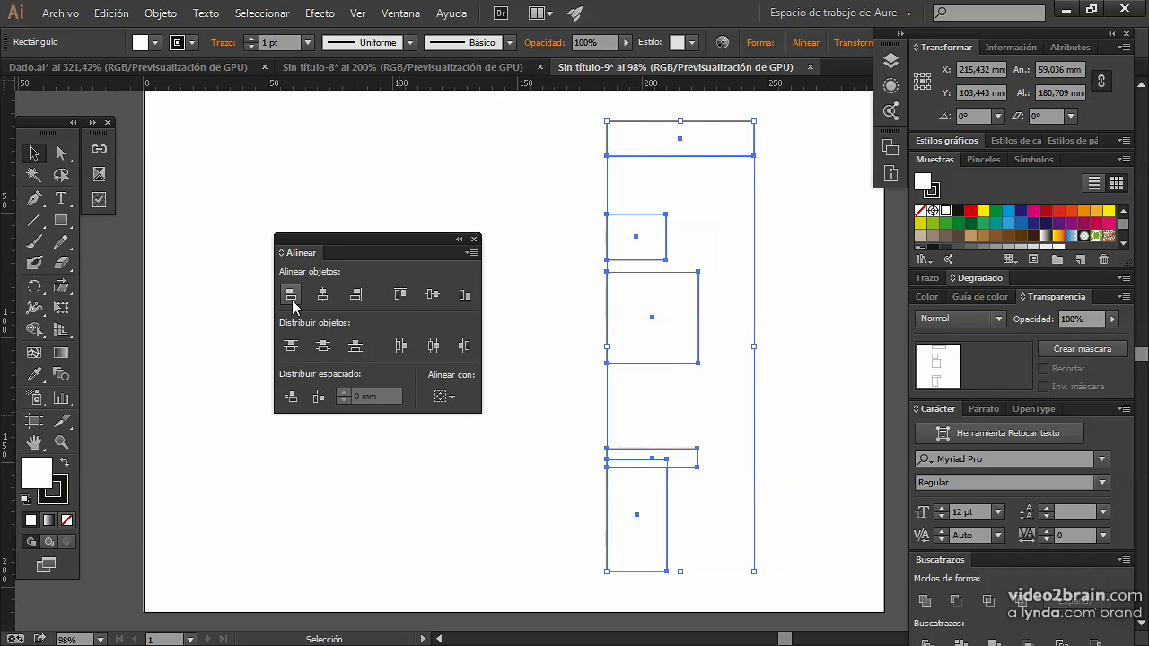
left_click(290, 400)
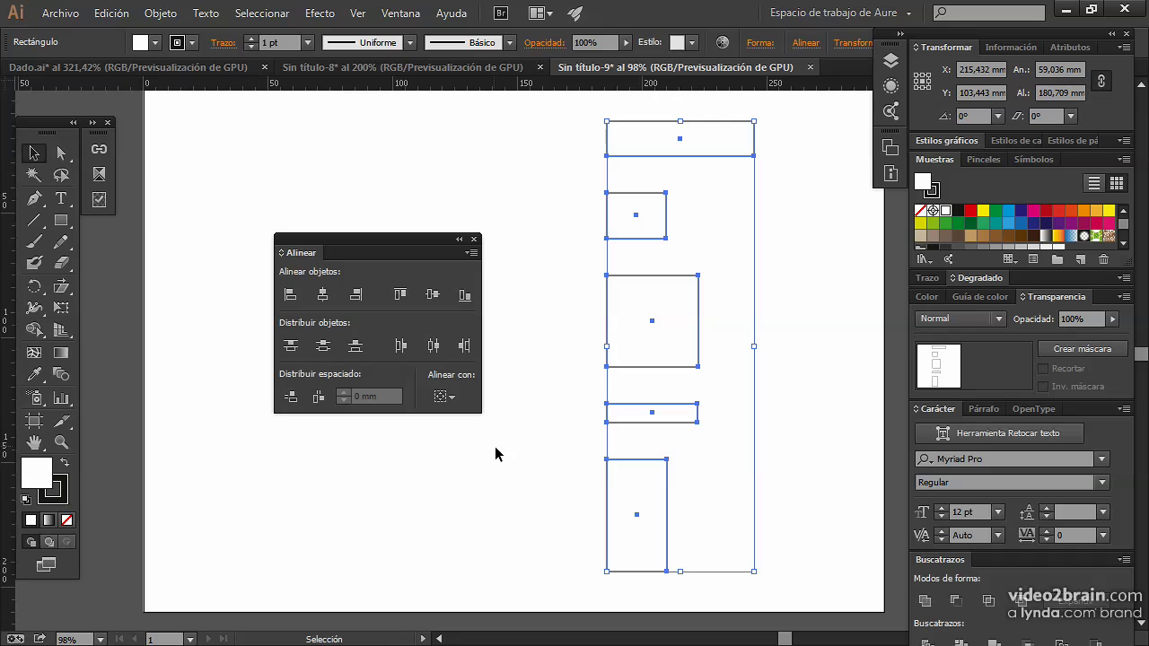
- Set the alignment reference to the artboard and try aligning the rectangles to its left edge, undoing the alignment
left_click(445, 397)
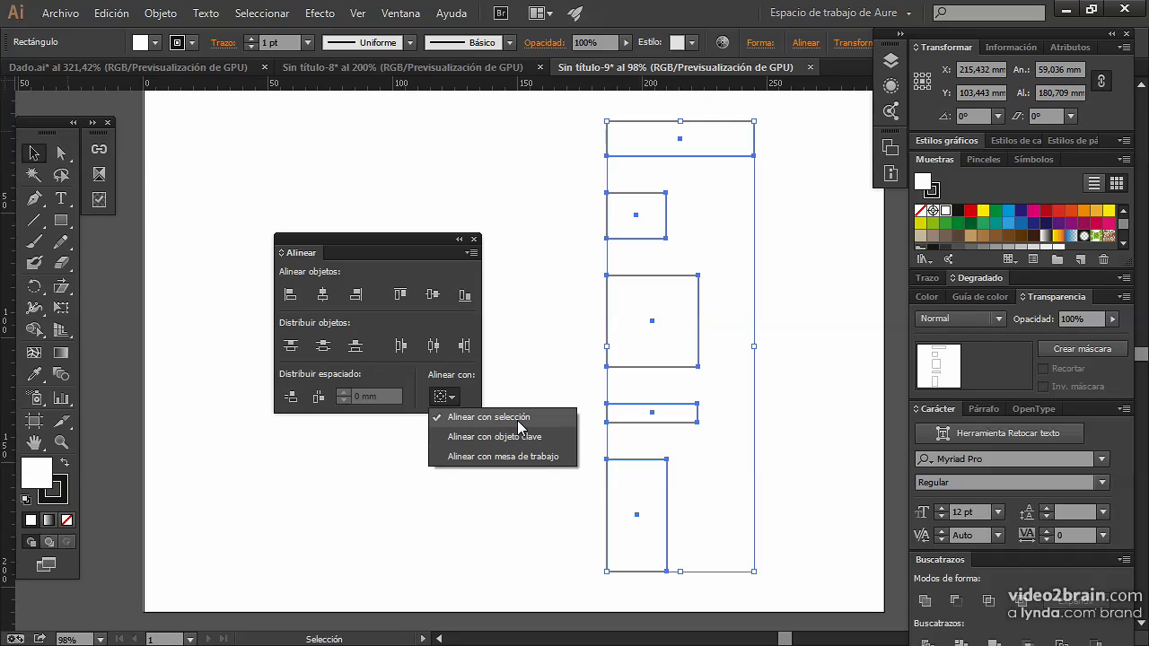
left_click(492, 458)
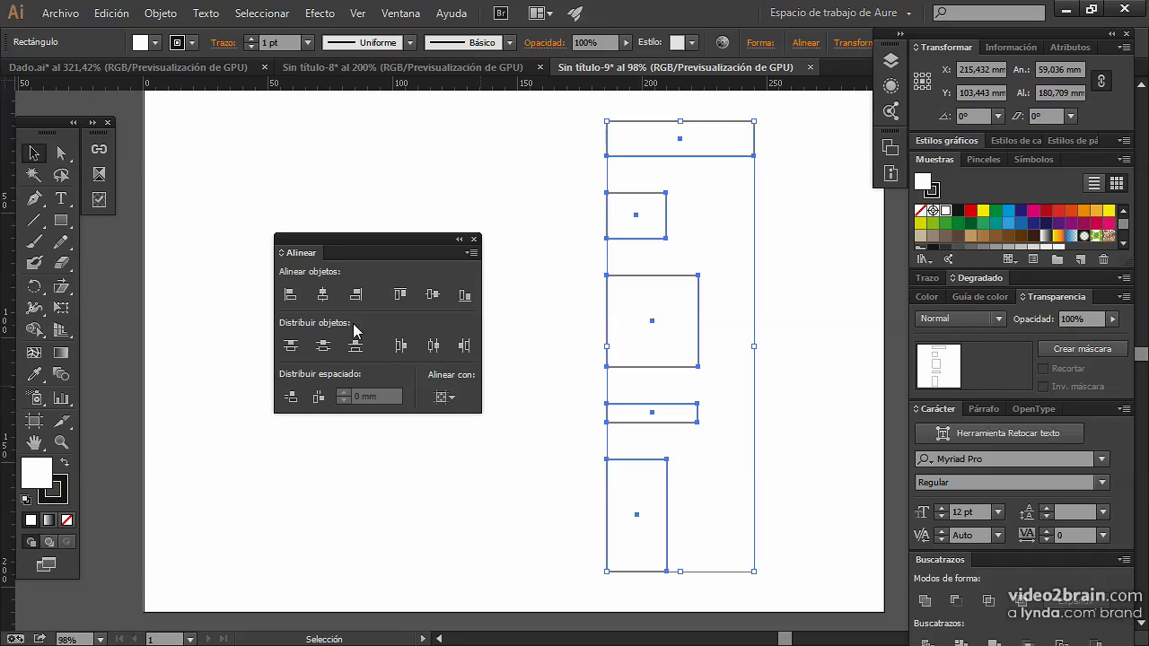
left_click(288, 295)
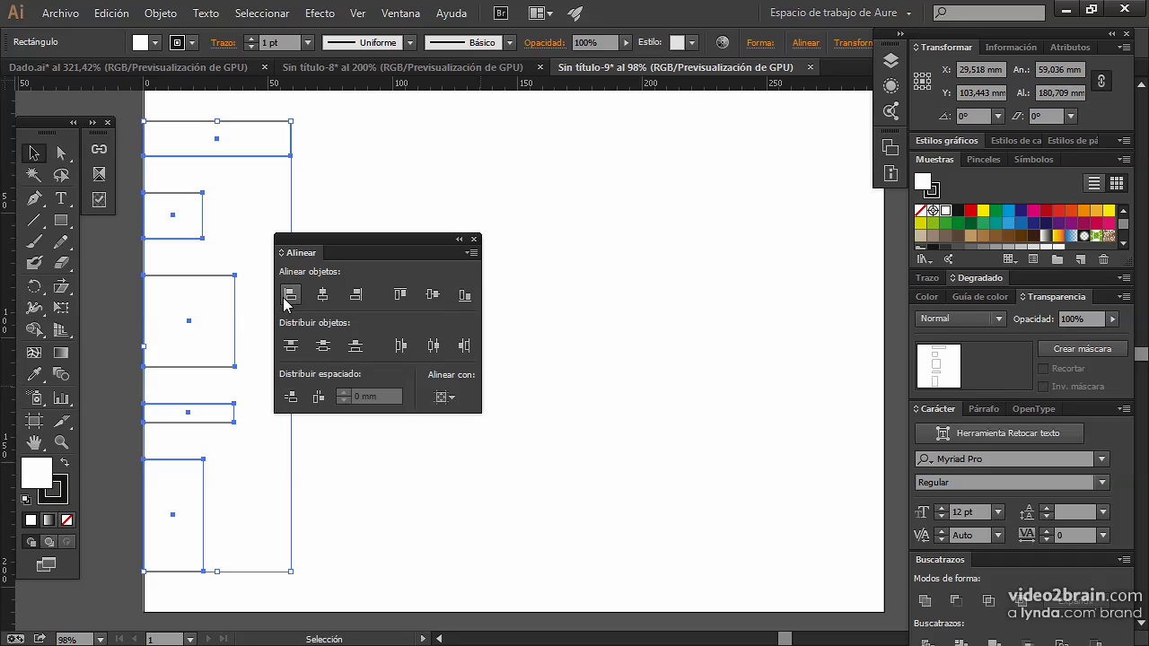
key("ctrl+z")
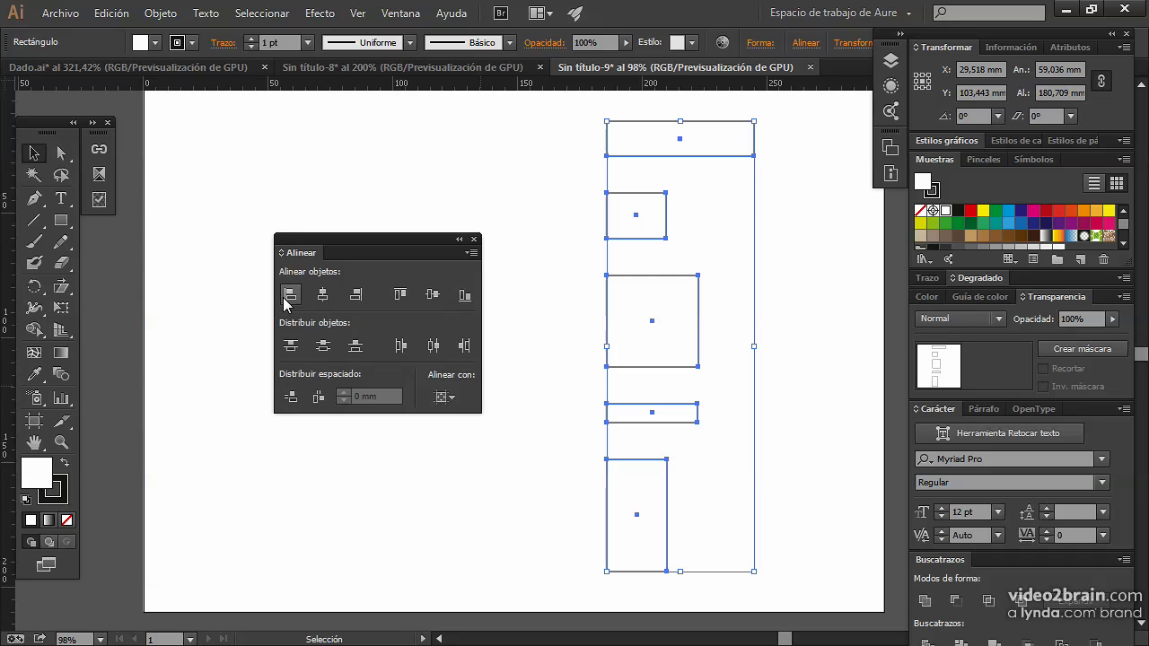
- Set the alignment reference to a key object, and move the square, the small rectangle and the thin rectangle off the shared left edge
left_click(449, 397)
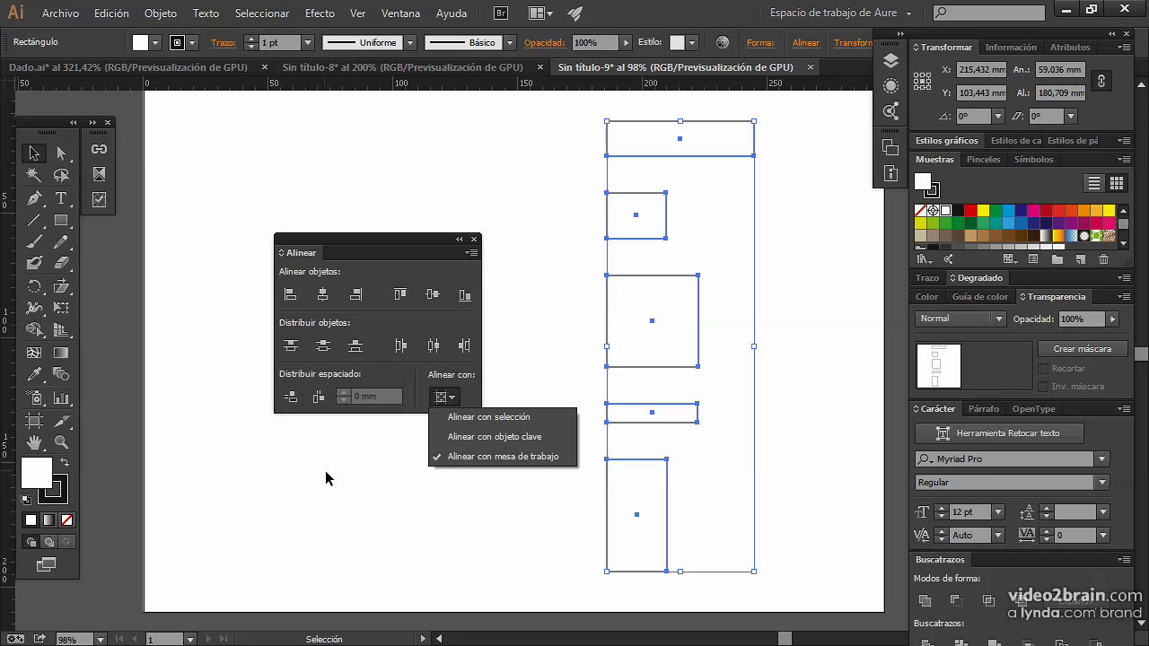
left_click(451, 439)
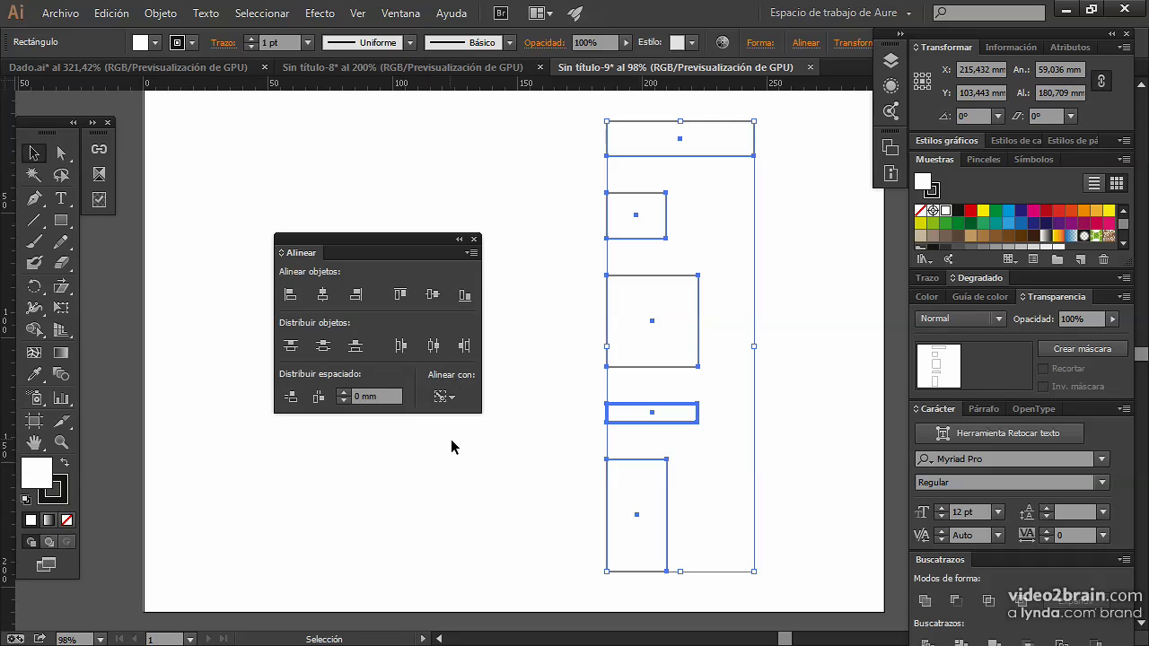
left_click(503, 427)
left_click_drag(649, 338, 575, 337)
left_click_drag(641, 221, 722, 237)
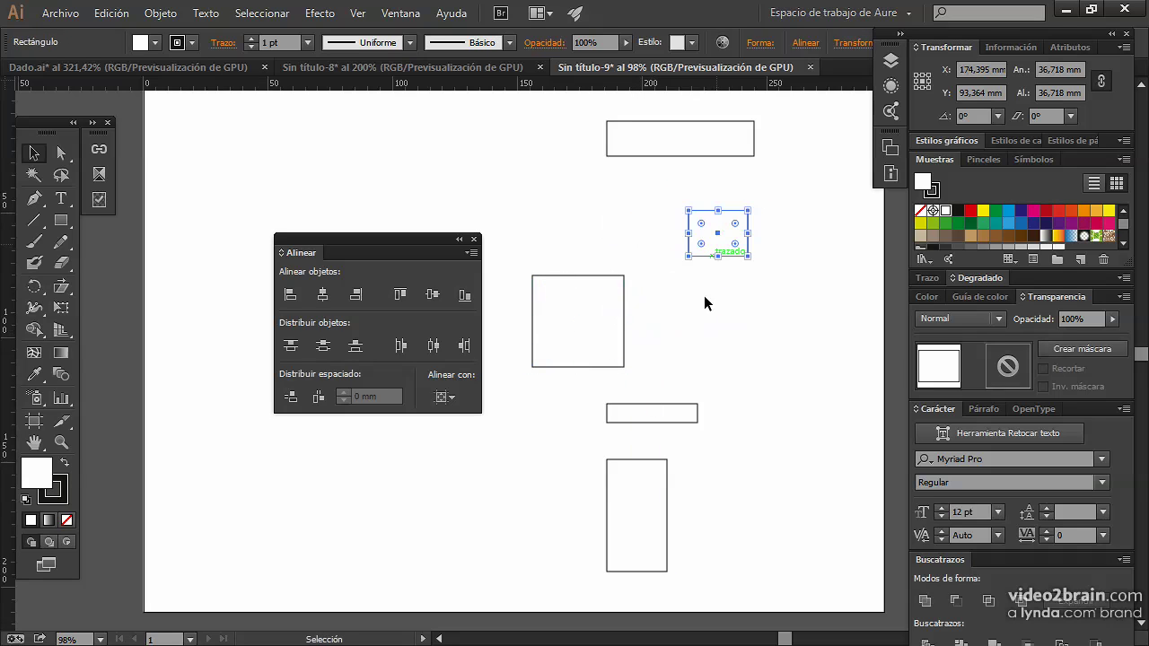
left_click_drag(669, 417, 705, 393)
- Try left-aligning all five rectangles to the thin rectangle as key object, and undo the alignment
left_click_drag(538, 131, 744, 541)
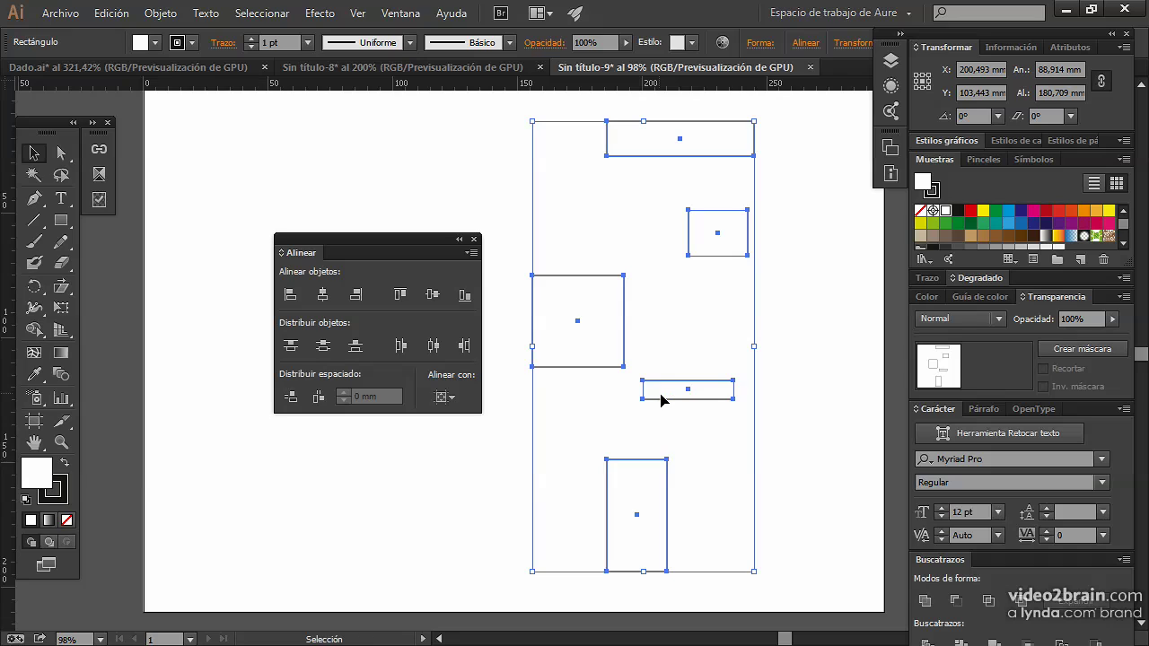
left_click(662, 400)
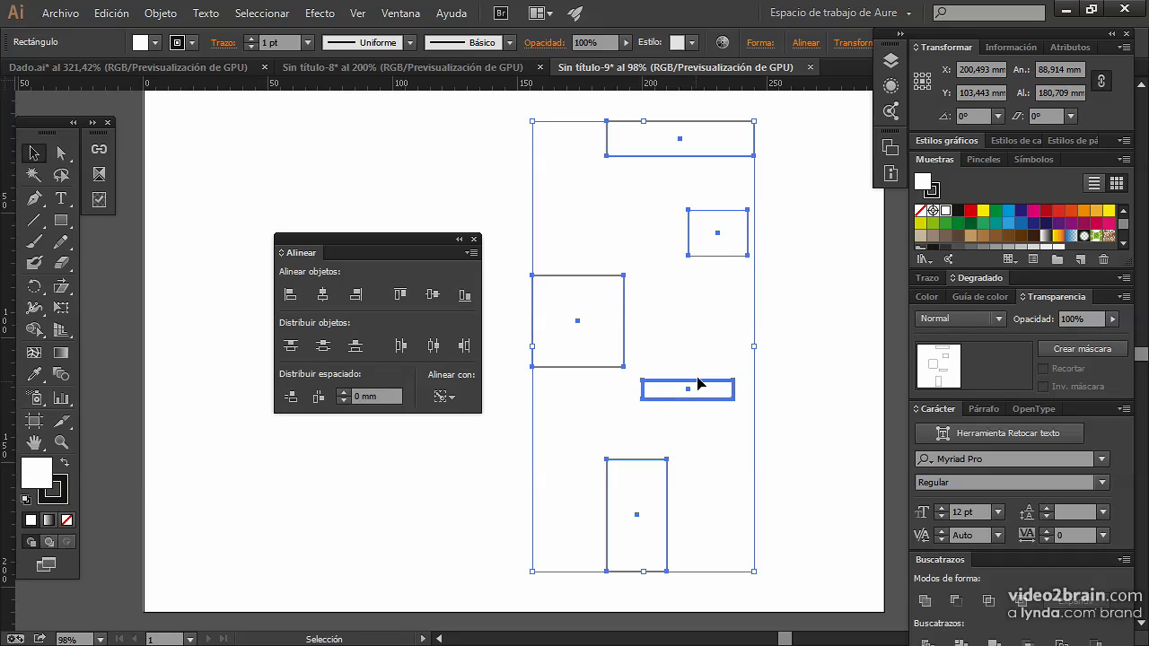
left_click(290, 294)
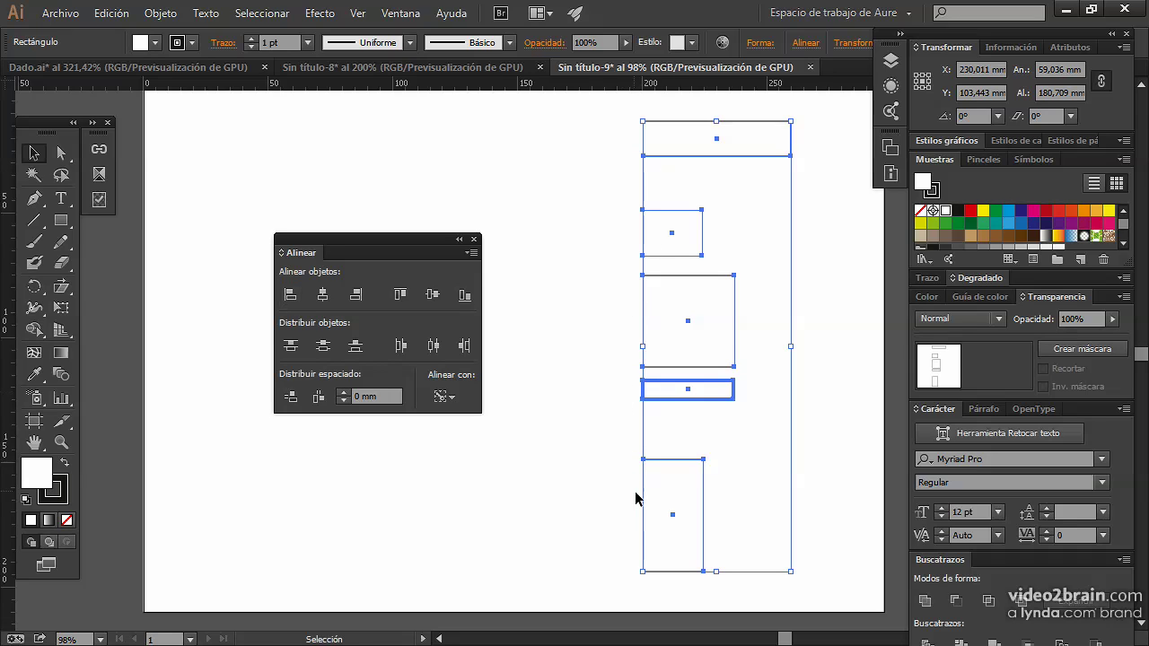
key("ctrl+z")
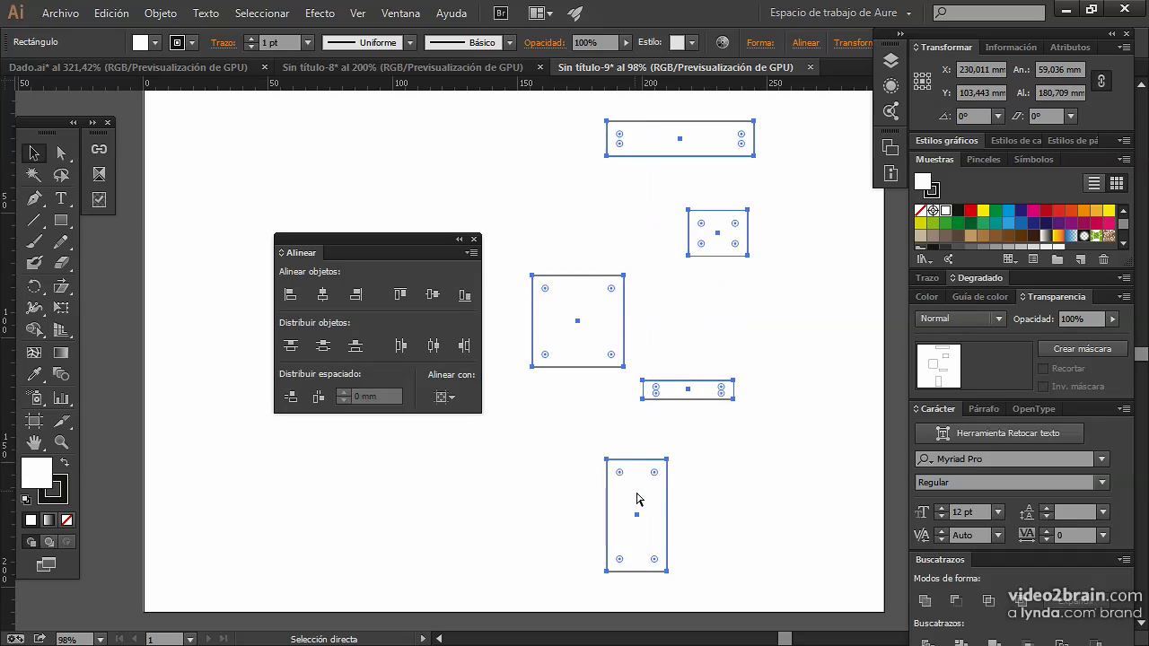
left_click(689, 391)
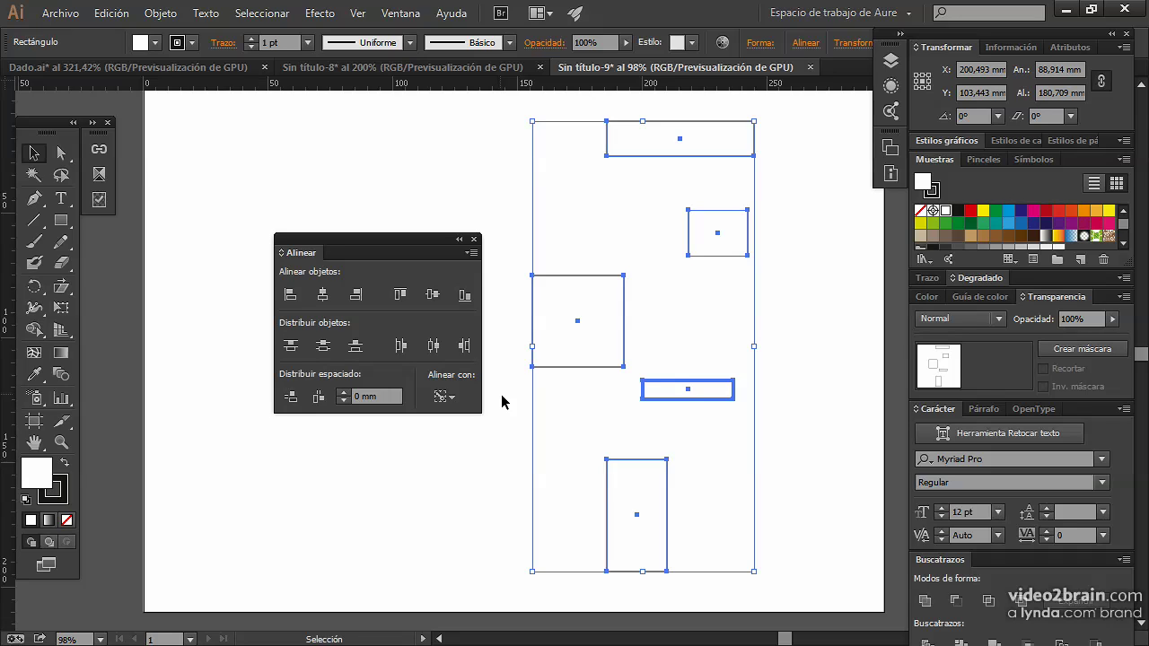
- Close the rectangles document and dock the Align panel together with the Pathfinder panel
left_click(810, 68)
left_click(662, 356)
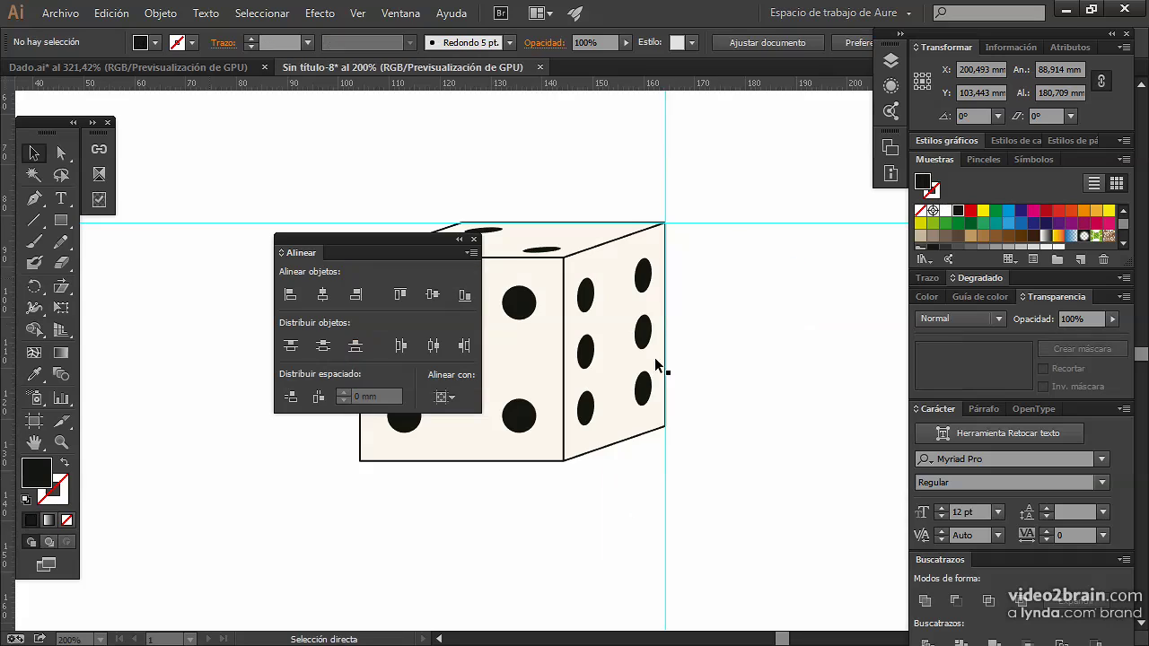
left_click_drag(299, 256, 930, 562)
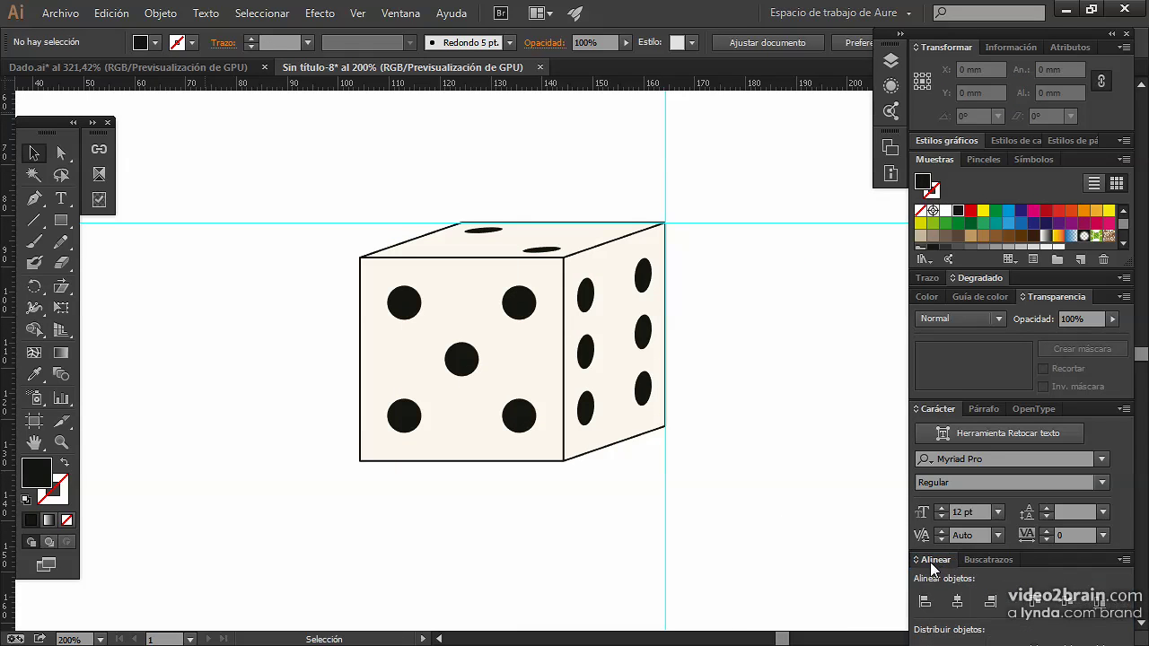
- Select the die's front, top and side faces and set their stroke colour to the grey swatch C=0 M=0 Y=0 K=40
left_click(65, 155)
left_click(453, 286)
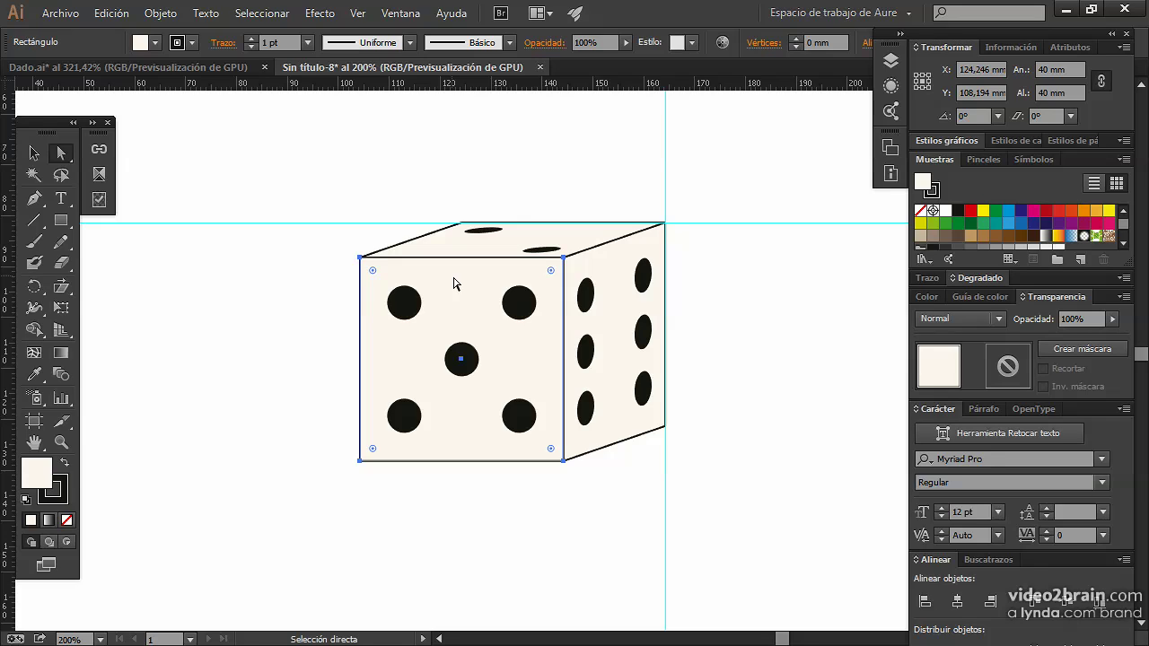
key("ctrl")
left_click(446, 251, "ctrl+shift")
left_click(613, 284, "ctrl+shift")
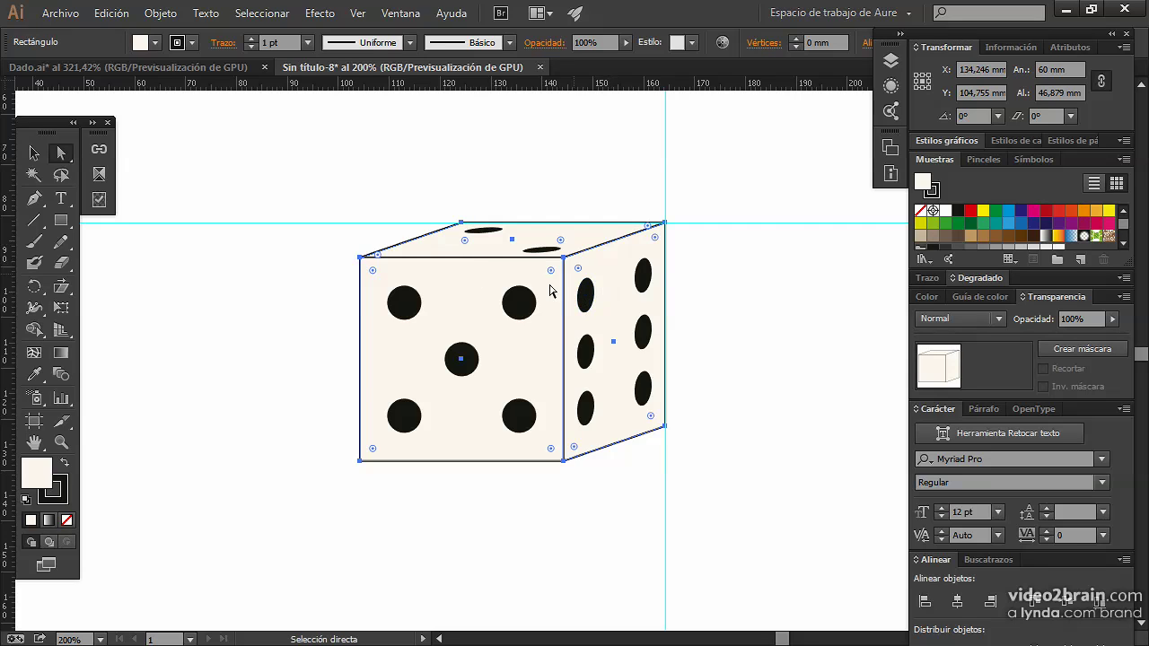
left_click(65, 500)
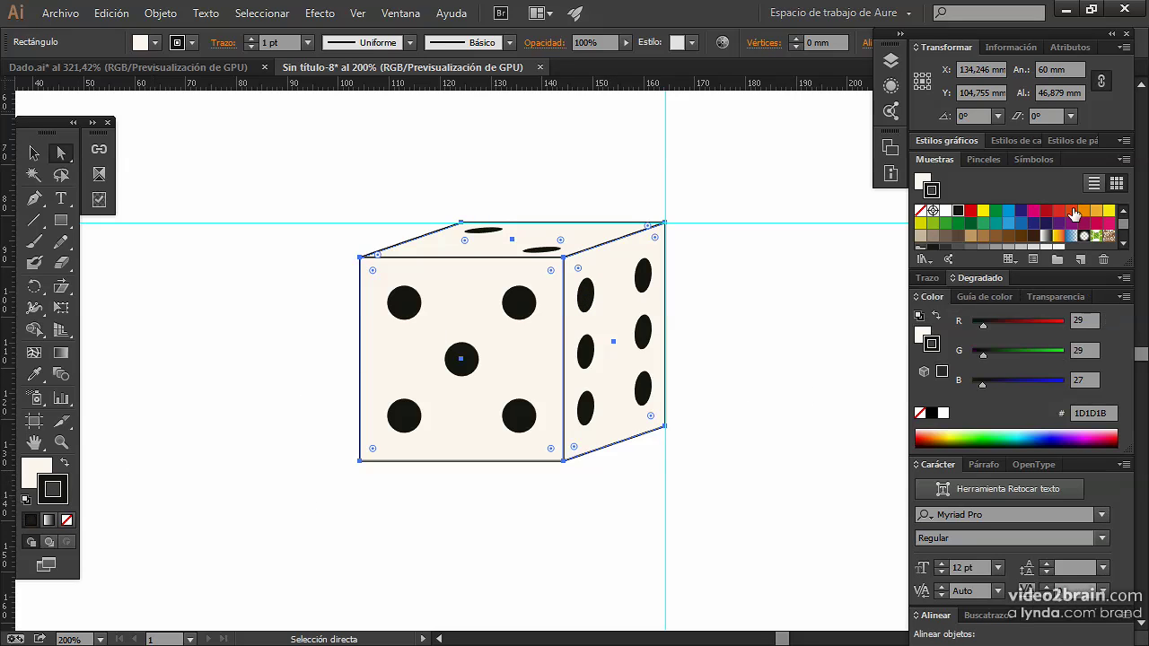
scroll(1002, 235, "down", 2)
left_click(999, 228)
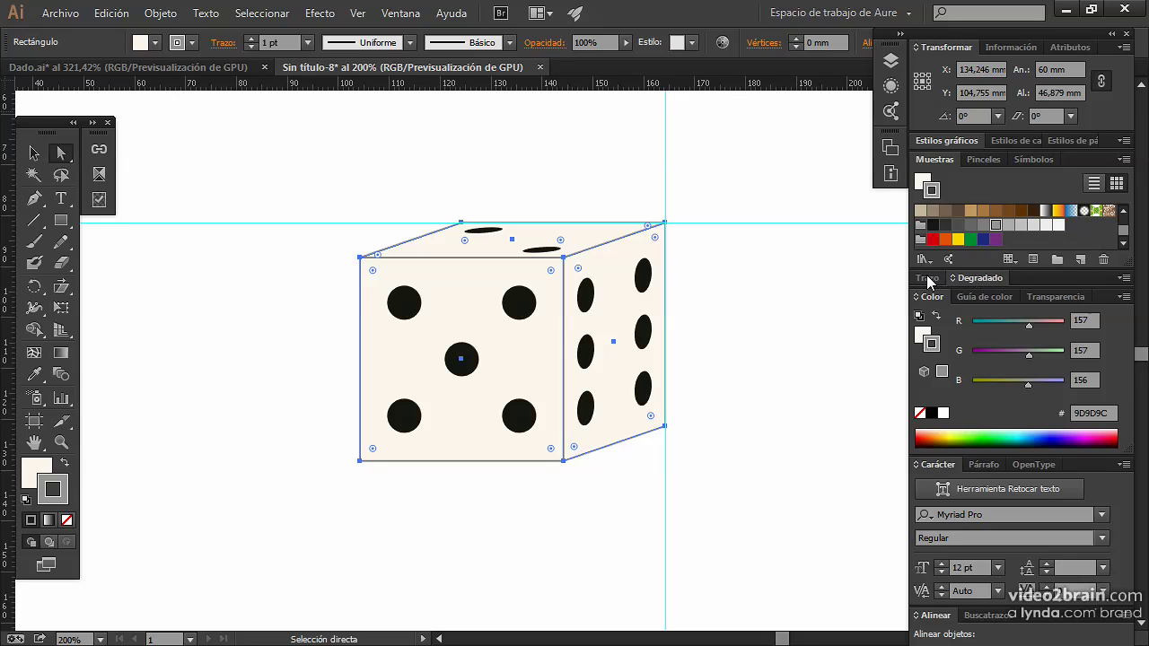
left_click(1009, 226)
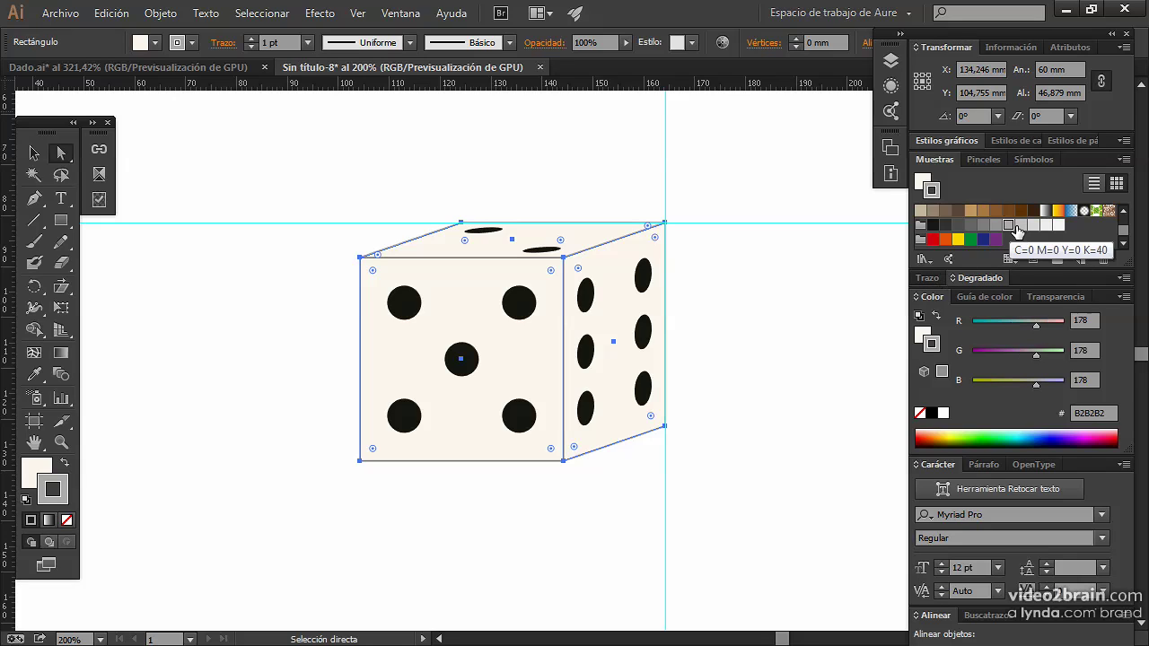
- Set the stroke weight of the die's three faces to 0,75 pt and deselect them
left_click(929, 277)
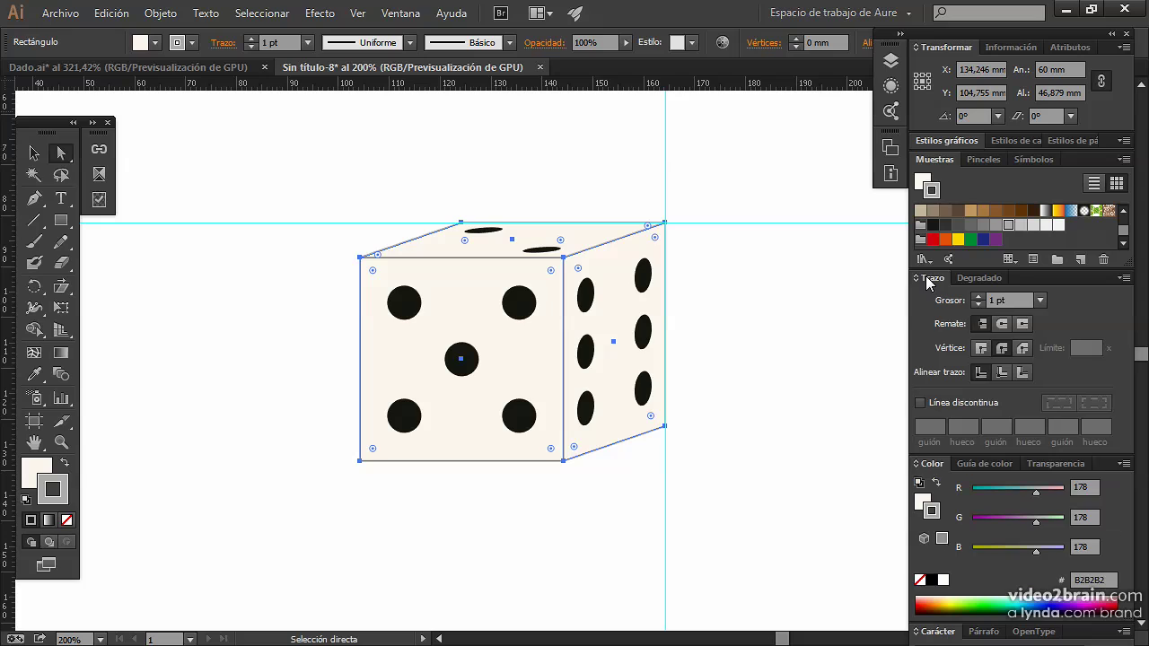
left_click(1040, 300)
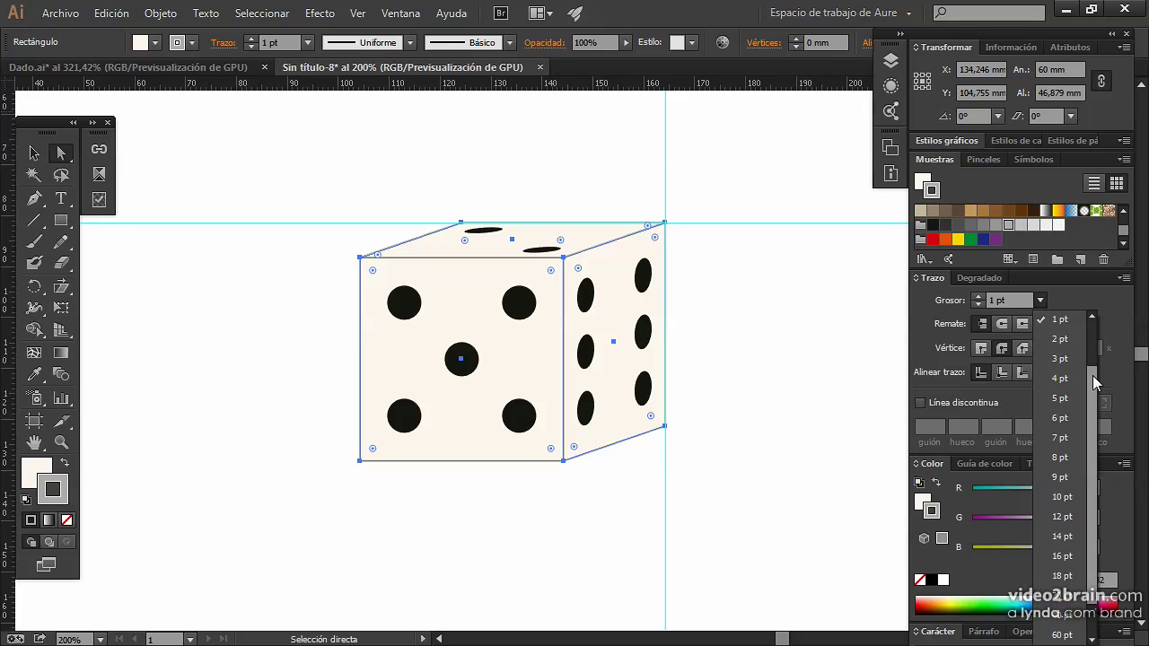
scroll(1062, 340, "up", 1)
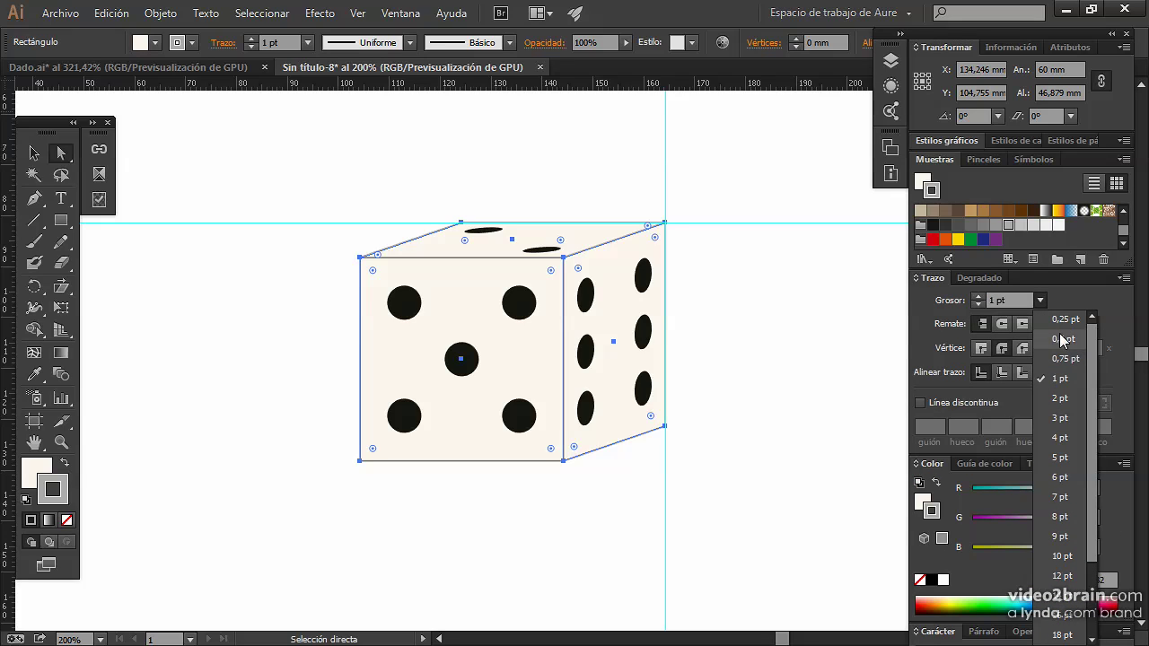
left_click(1061, 358)
left_click(675, 326)
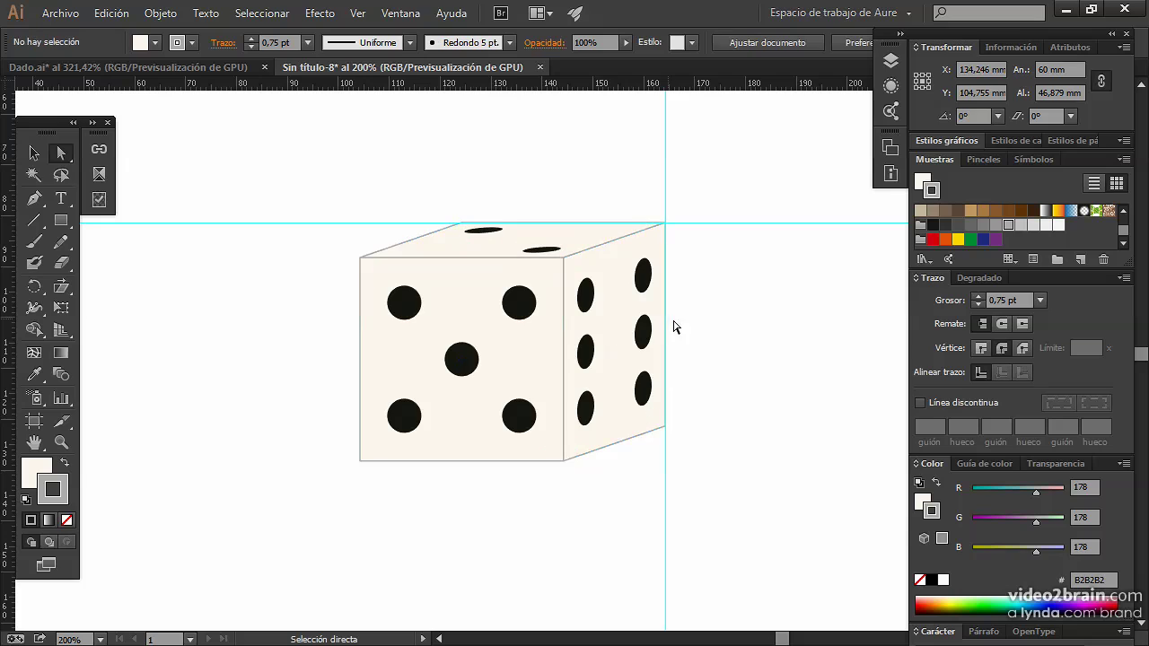
- Duplicate the die's three faces without the dots, placing the copy about 43 mm to the left and 11 mm up
left_click(614, 287)
left_click(597, 239, "shift")
left_click(436, 272, "shift")
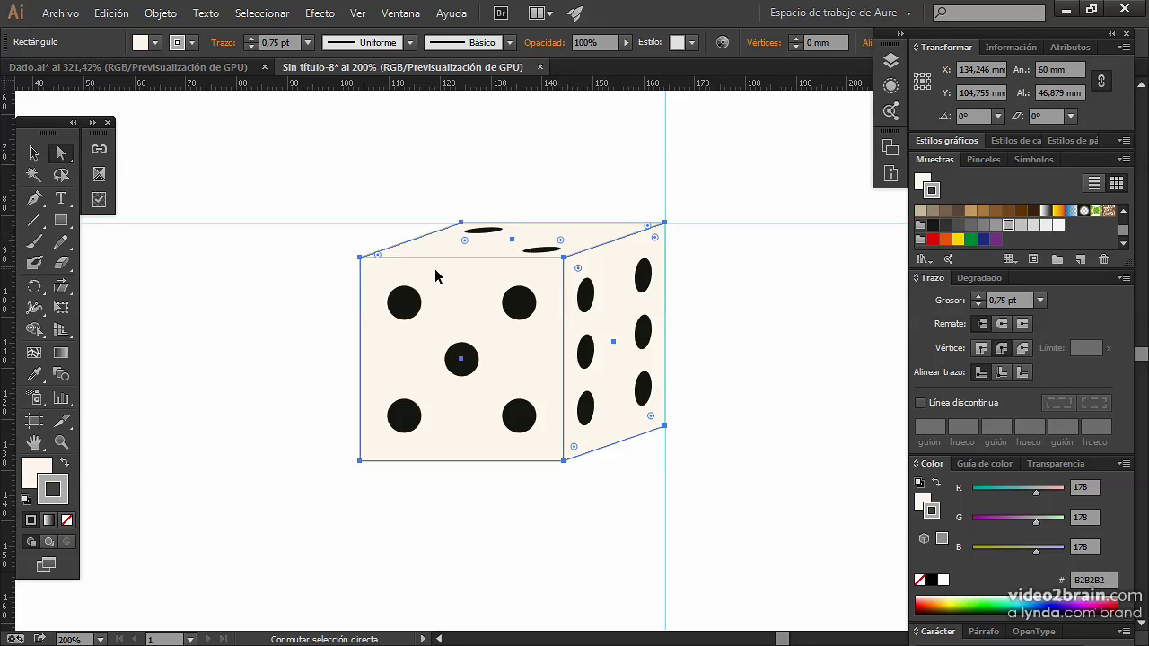
left_click_drag(479, 285, 273, 206)
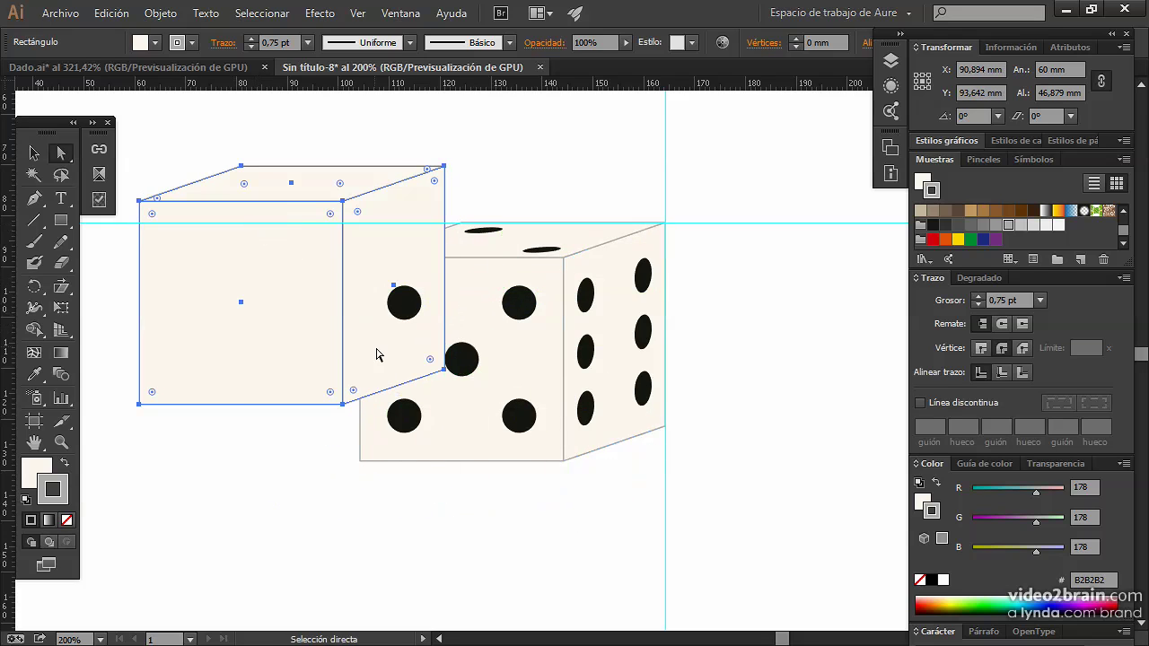
- Fill the copied faces with a linear white-to-black gradient running vertically downward across them at -90°
left_click(48, 521)
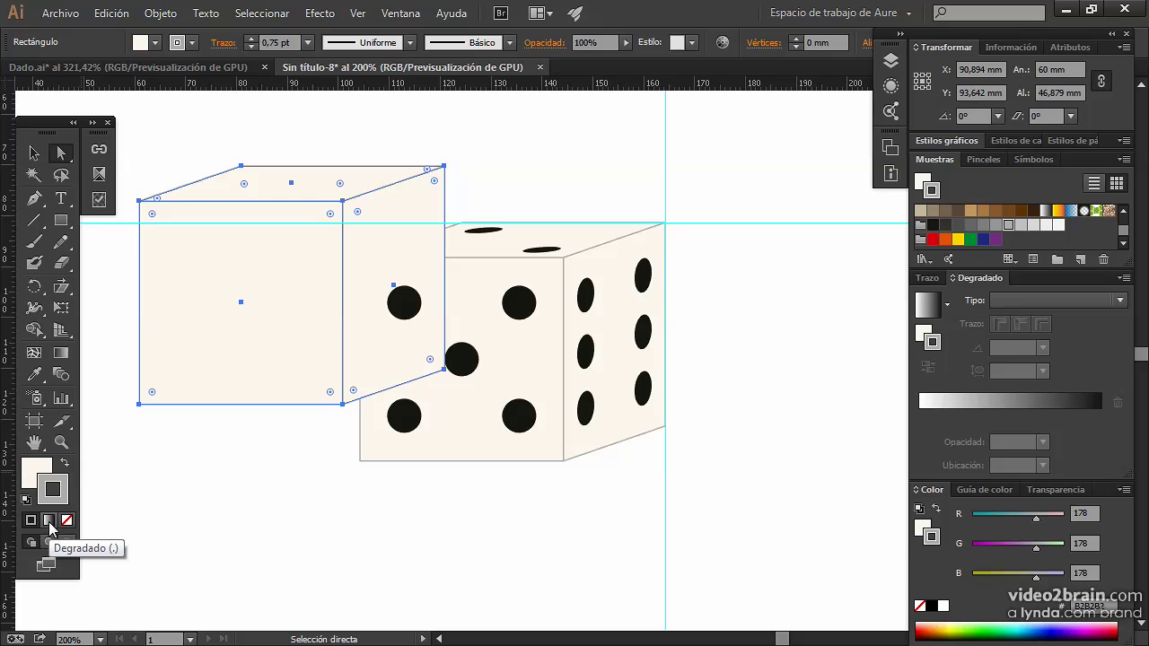
key("x")
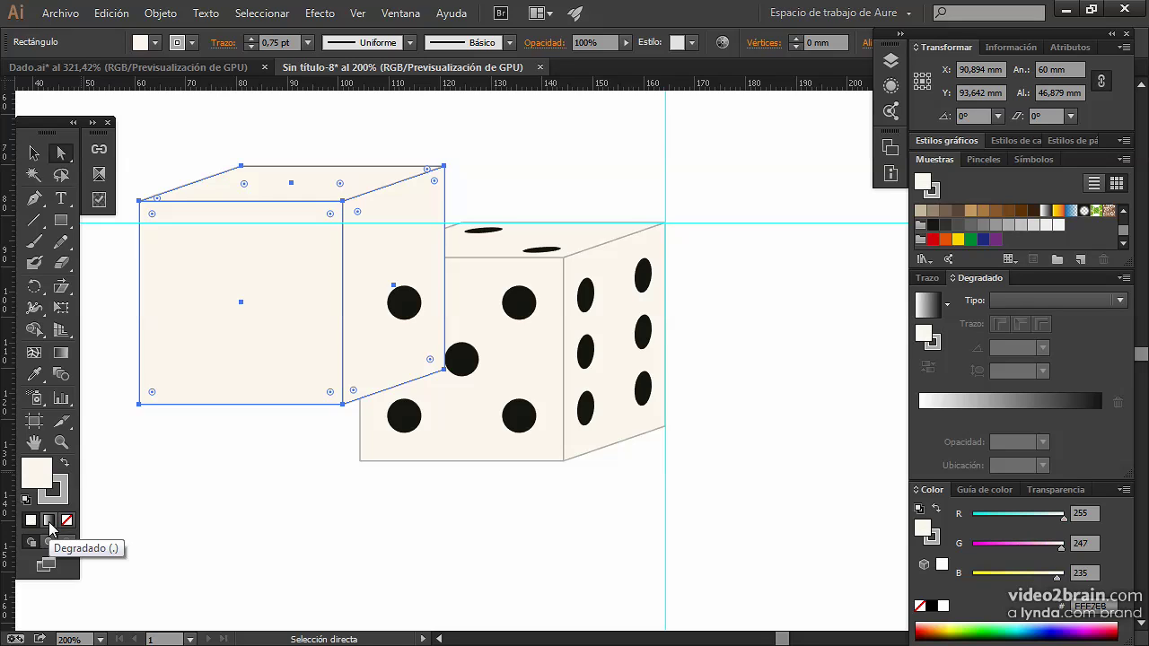
left_click(48, 521)
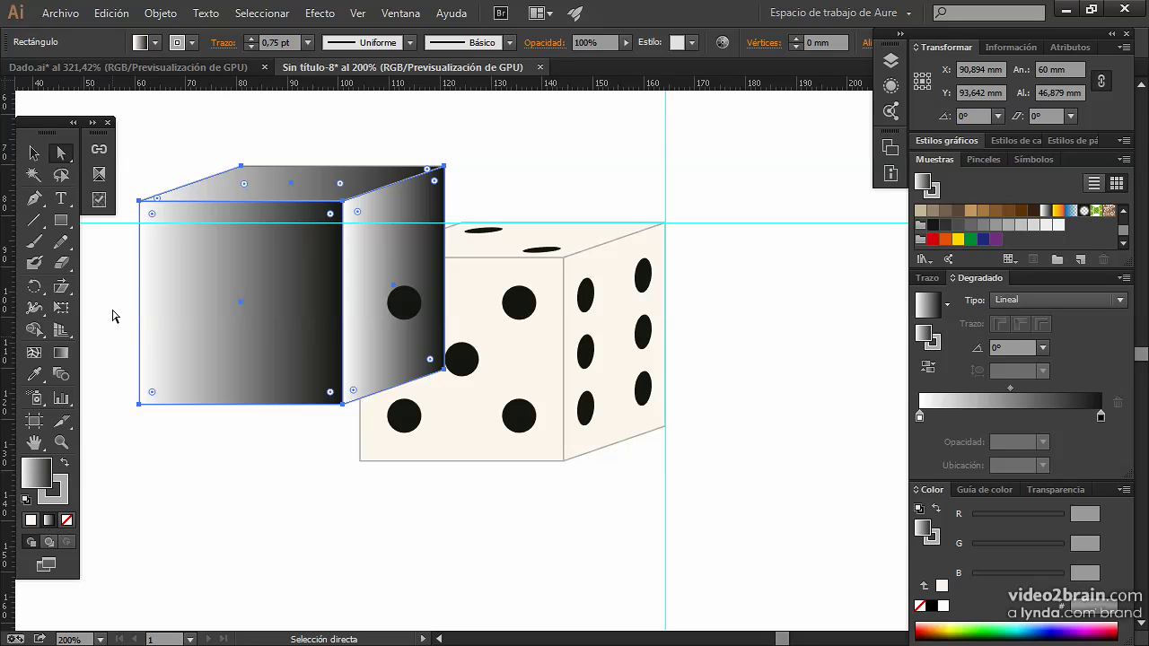
left_click(60, 356)
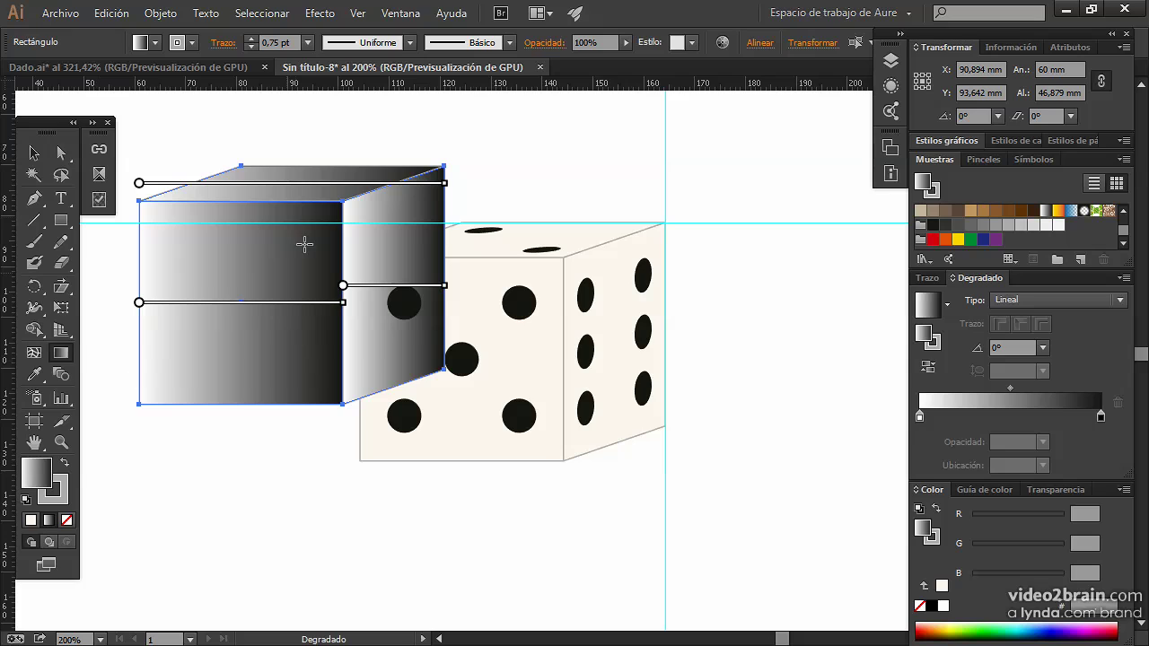
left_click_drag(264, 215, 269, 473)
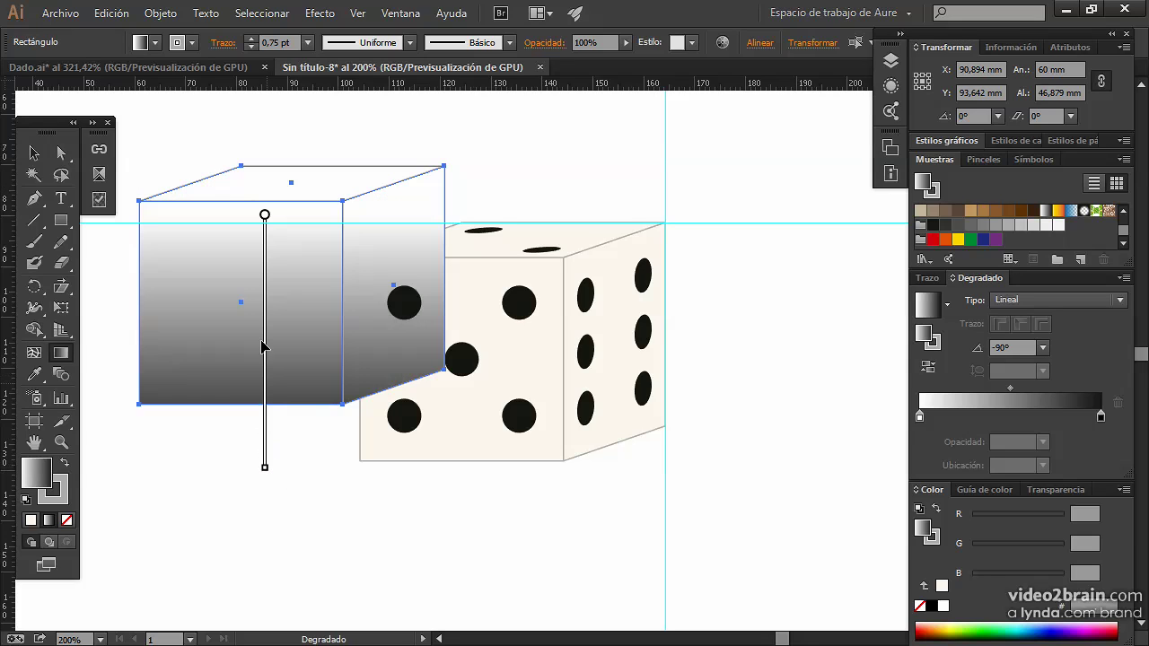
- Redirect the gradient of the copied top face so it runs upward from white at its front edge
left_click(33, 153)
left_click(298, 142)
left_click(355, 184)
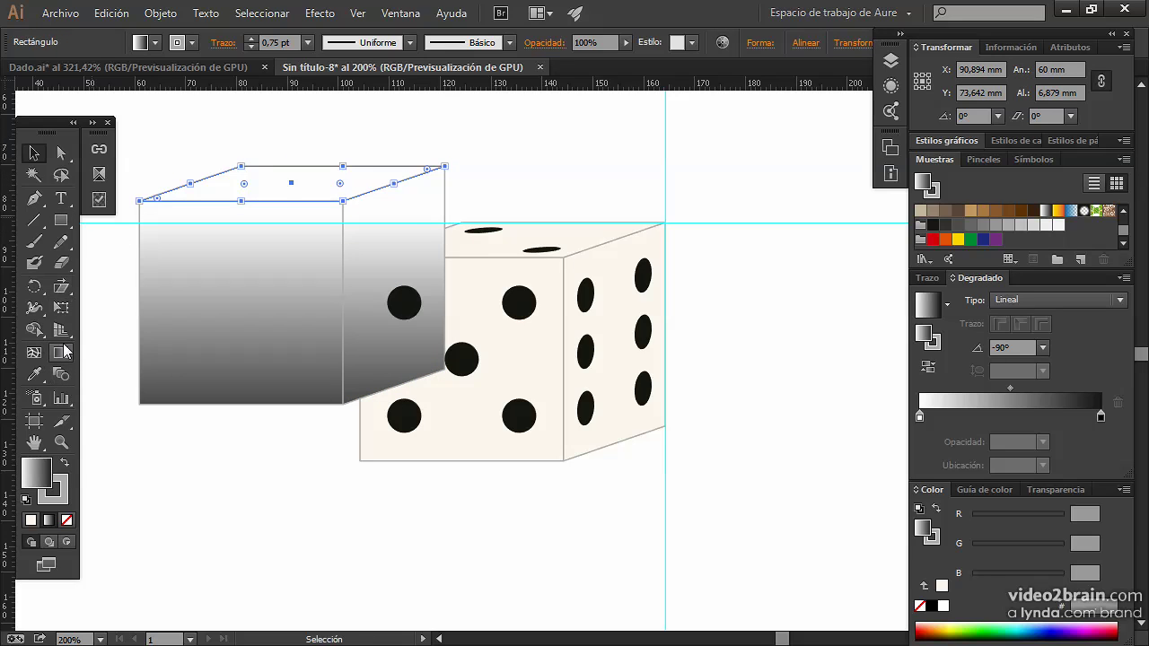
left_click(60, 352)
left_click_drag(289, 200, 295, 99)
key("v")
- Remove the stroke from all three gradient faces and set their opacity to 40%
mouse_move(198, 130)
left_mouse_down()
mouse_move(298, 210)
mouse_move(363, 211)
left_mouse_up()
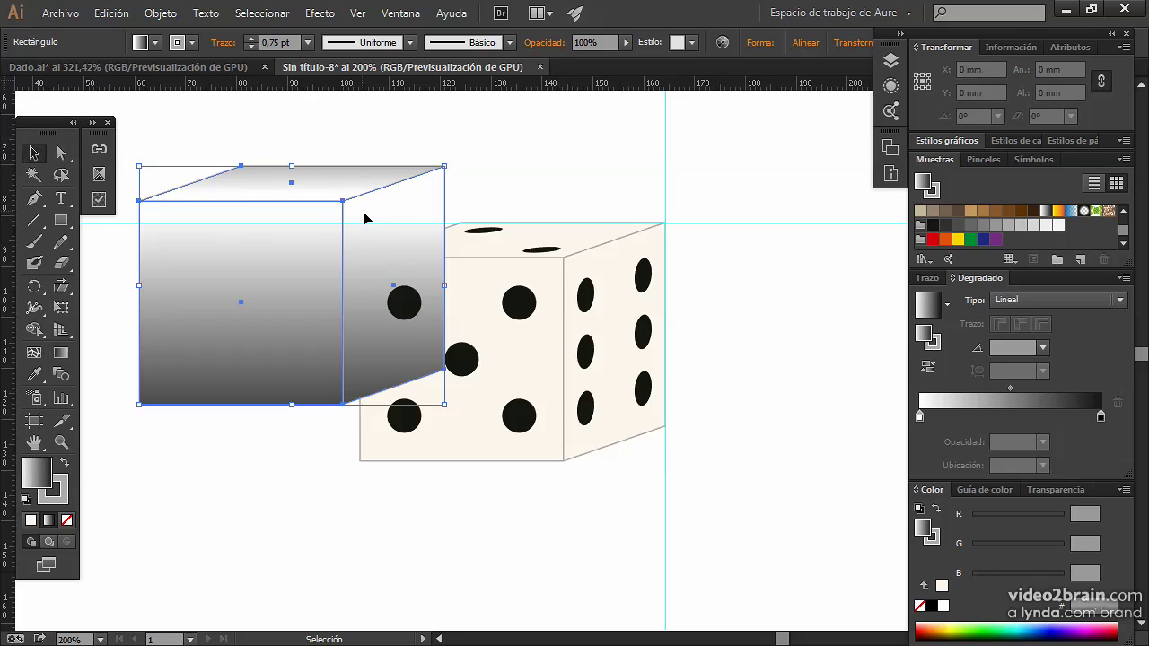
left_click(67, 521)
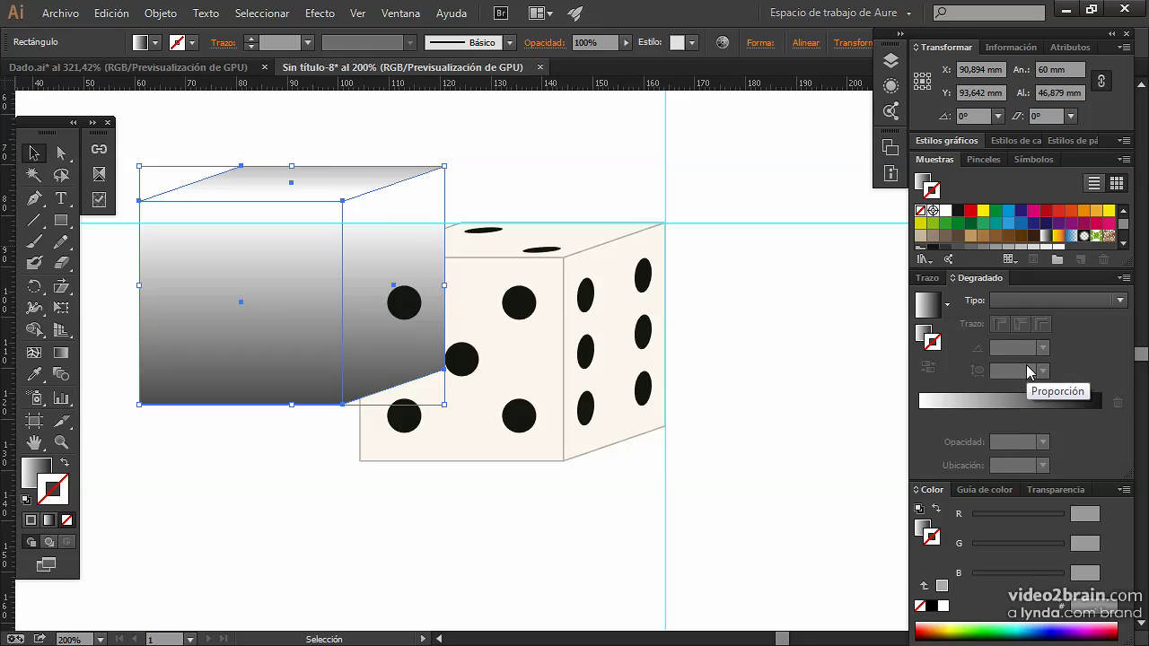
left_click(1048, 491)
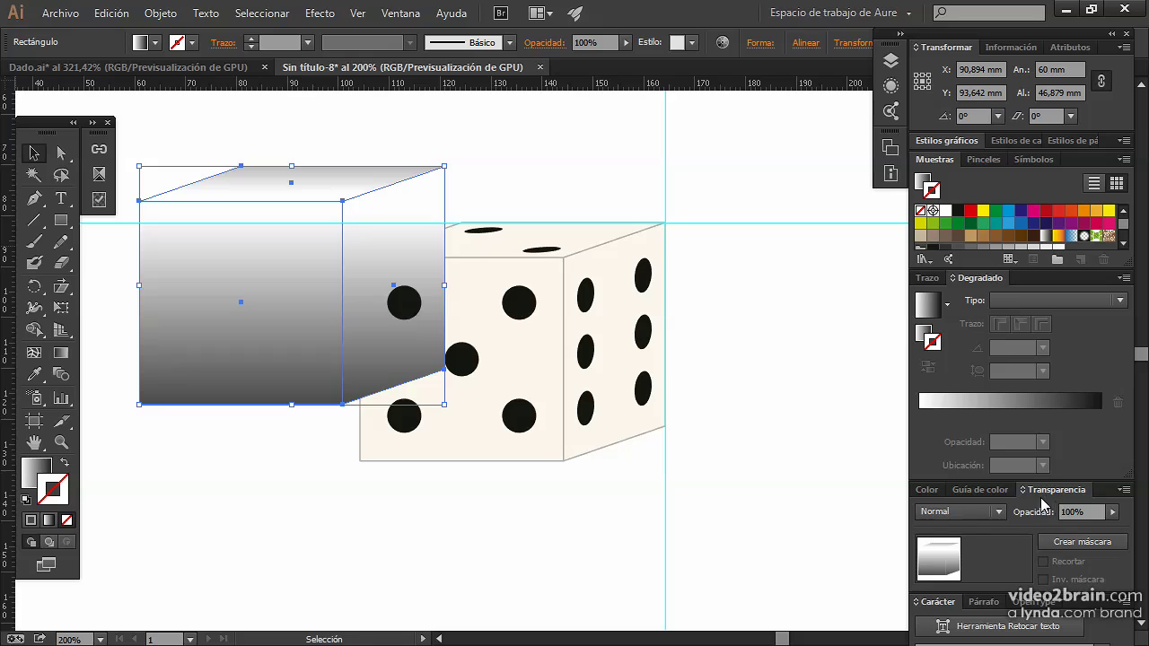
left_click_drag(1059, 529, 1069, 530)
- Group the three semi-transparent gradient faces and place the group exactly over the original die
left_click(374, 132)
left_click(284, 182)
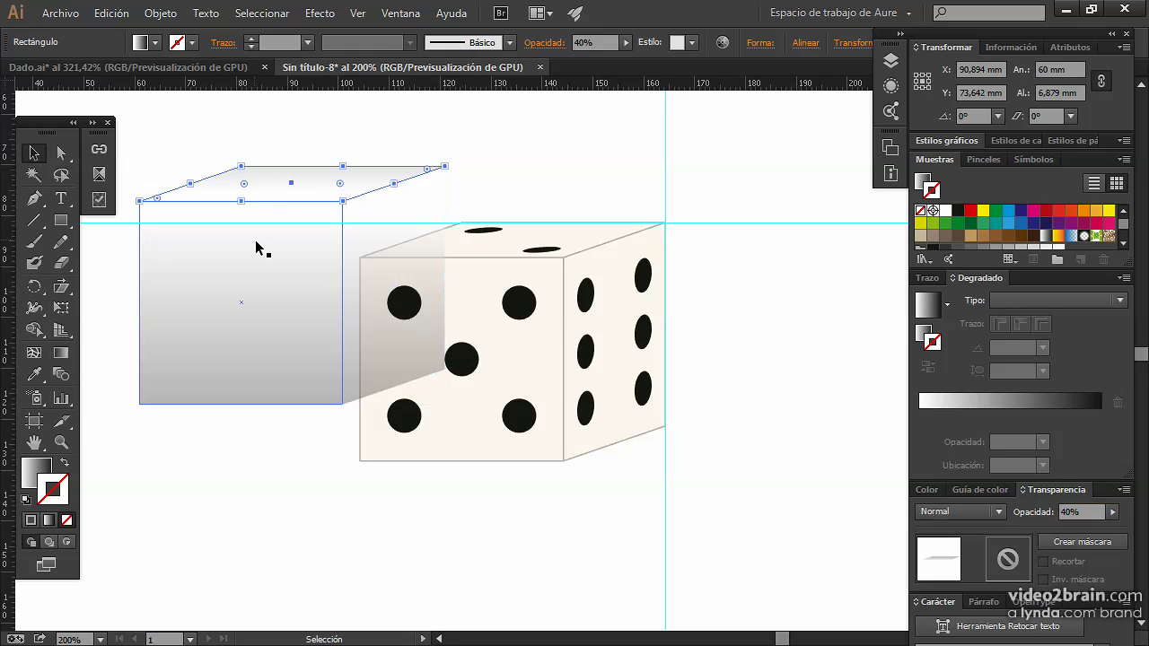
left_click_drag(278, 129, 401, 212)
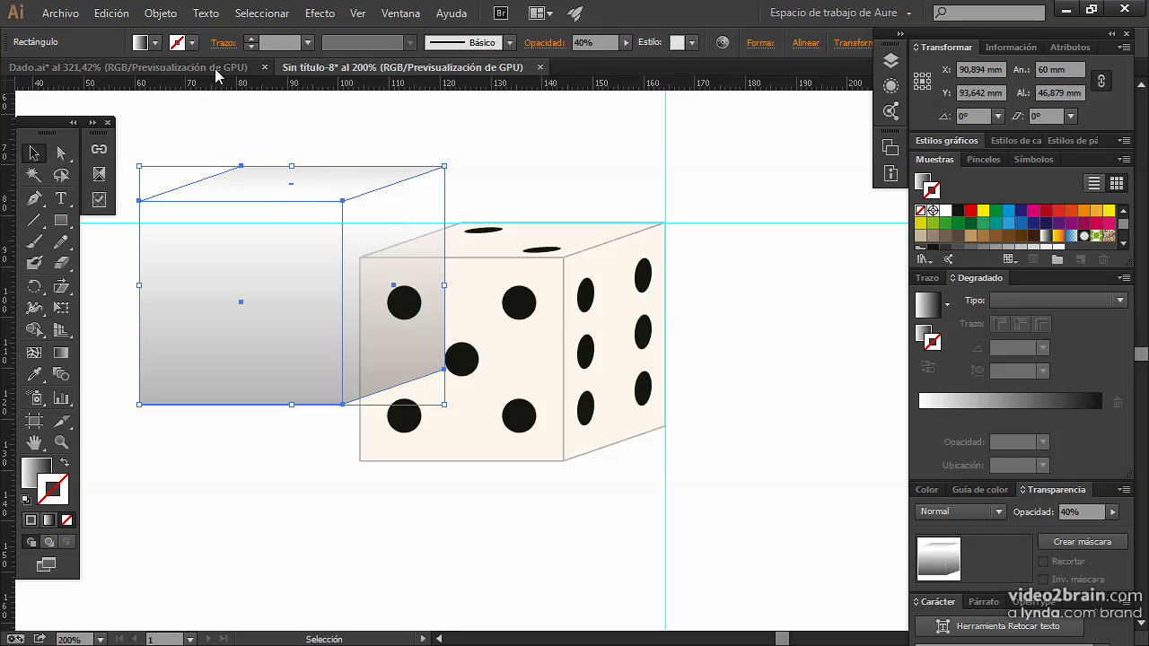
left_click(161, 13)
left_click(215, 90)
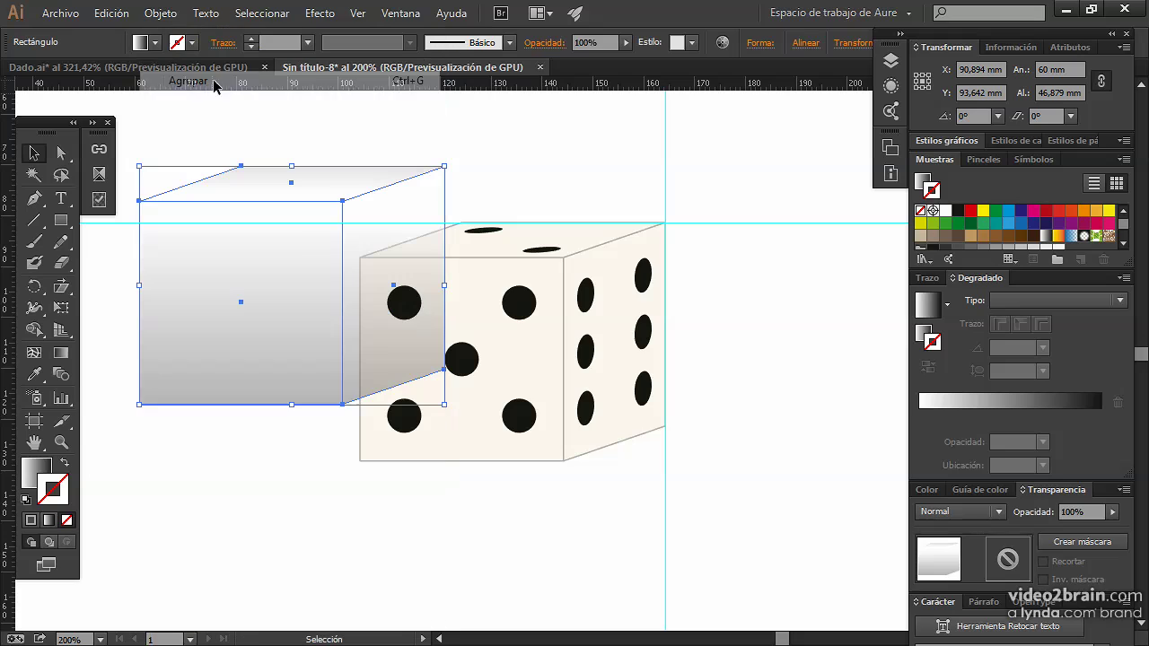
left_click_drag(343, 208, 563, 266)
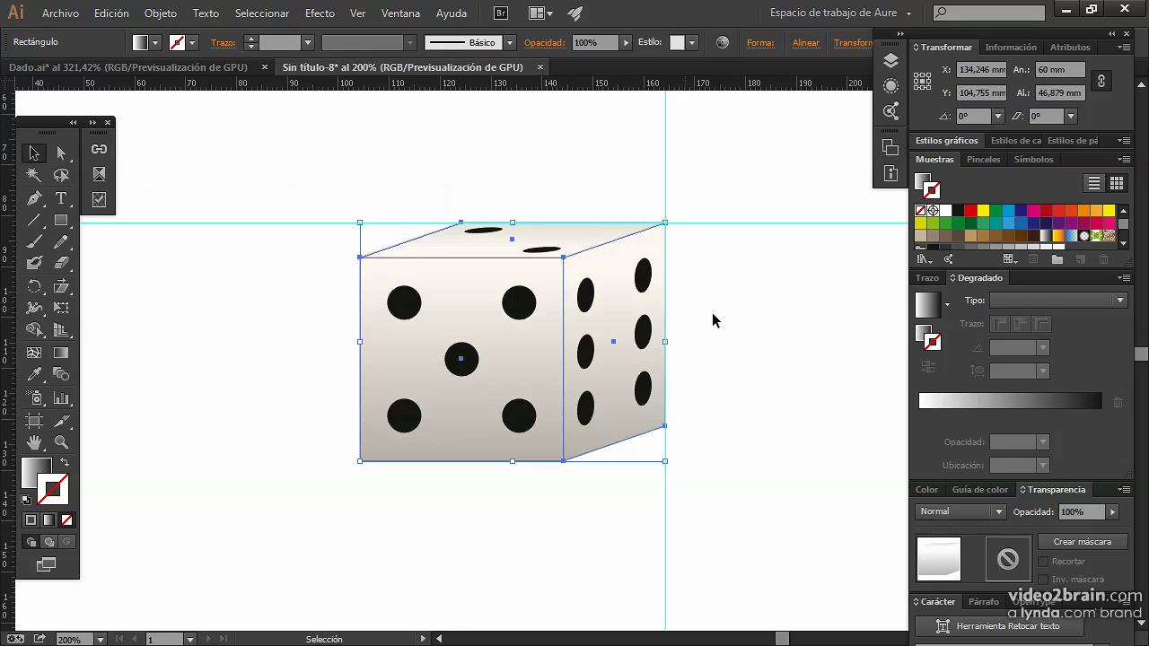